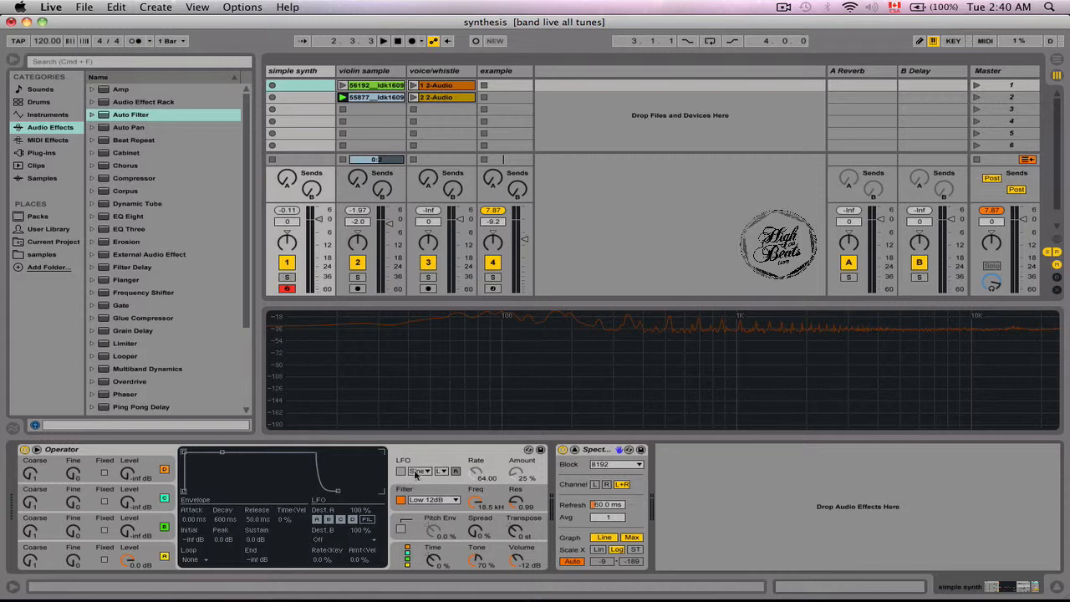
# Step: Enable Operator's LFO on the simple synth track, with the rate at 94.75 and the amount at 26 %
pyautogui.click(400, 471)
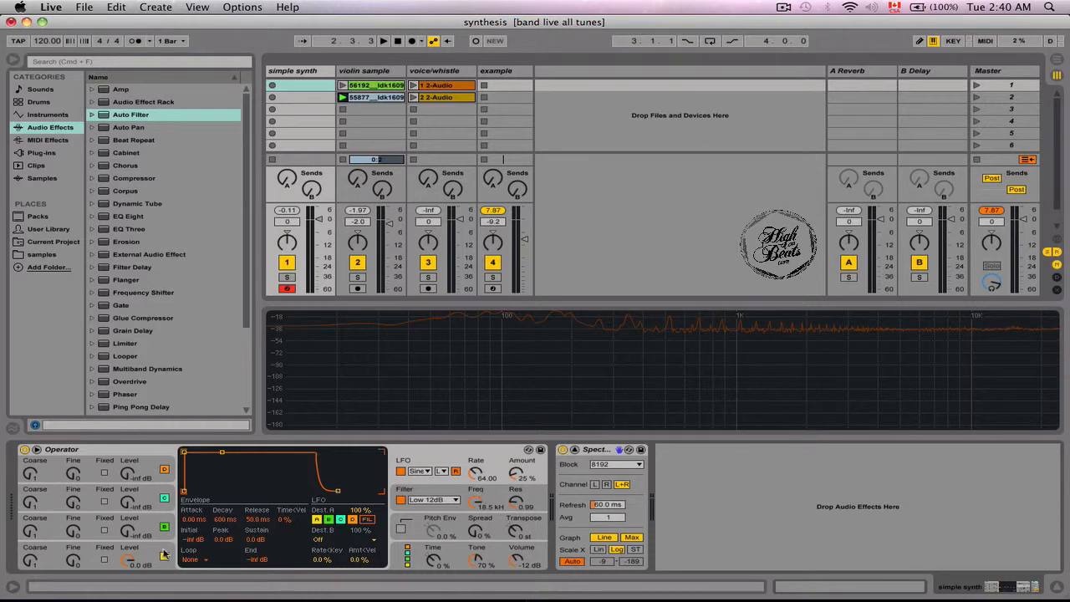
pyautogui.press('a')
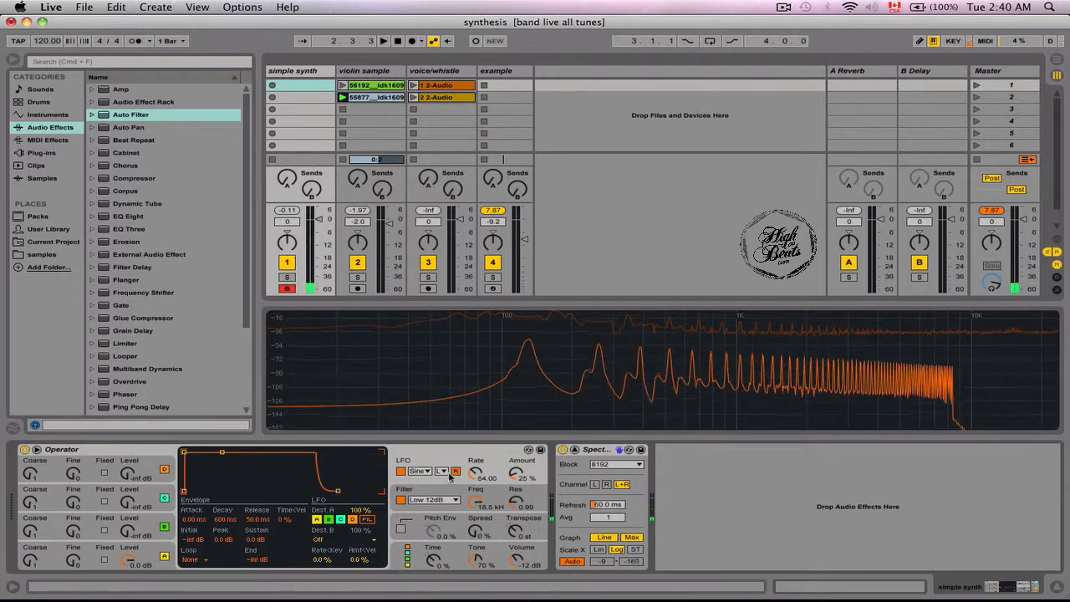
pyautogui.moveTo(478, 475); pyautogui.dragTo(515, 498)
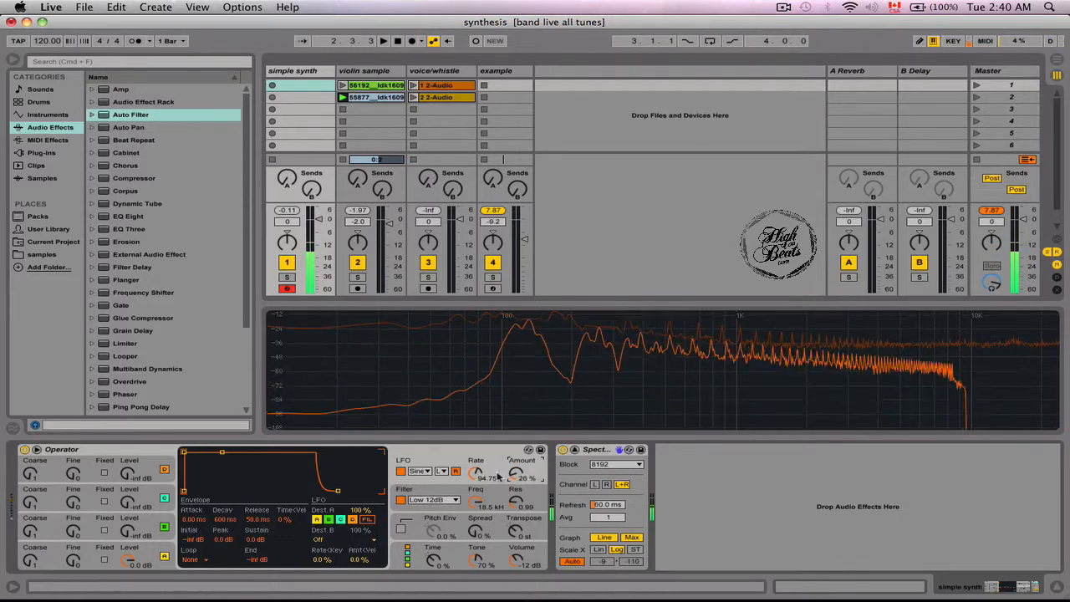
# Step: Try the Square waveform on the LFO with the rate lowered to about 77
pyautogui.click(418, 471)
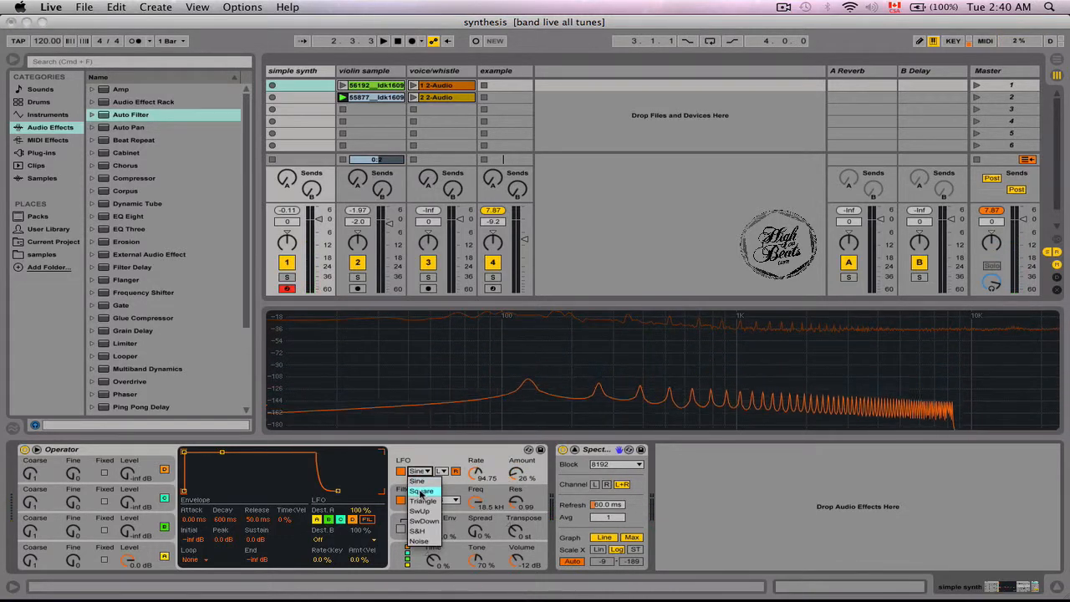
pyautogui.click(420, 491)
pyautogui.moveTo(480, 478); pyautogui.dragTo(480, 418)
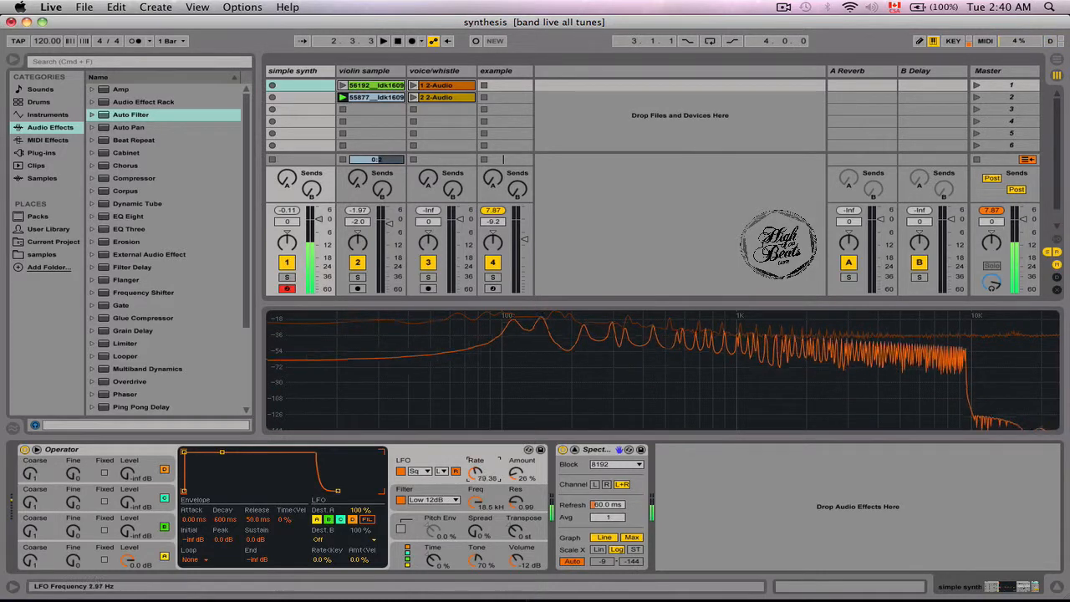
# Step: Try the Triangle and SwUp waveforms on the LFO, lowering the rate to about 74
pyautogui.click(417, 470)
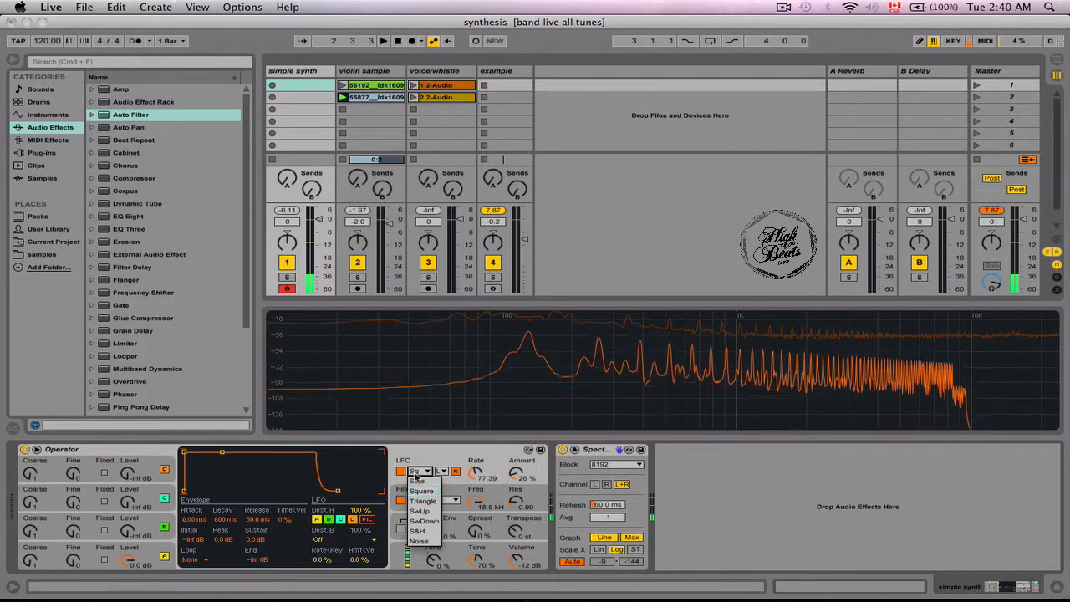
pyautogui.click(434, 500)
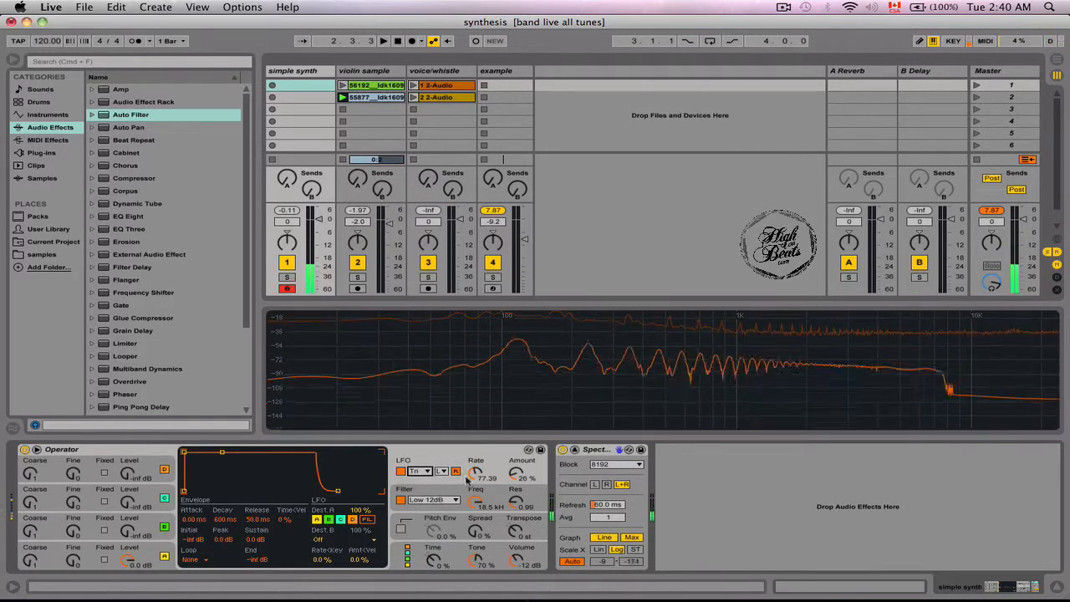
pyautogui.click(422, 473)
pyautogui.click(420, 510)
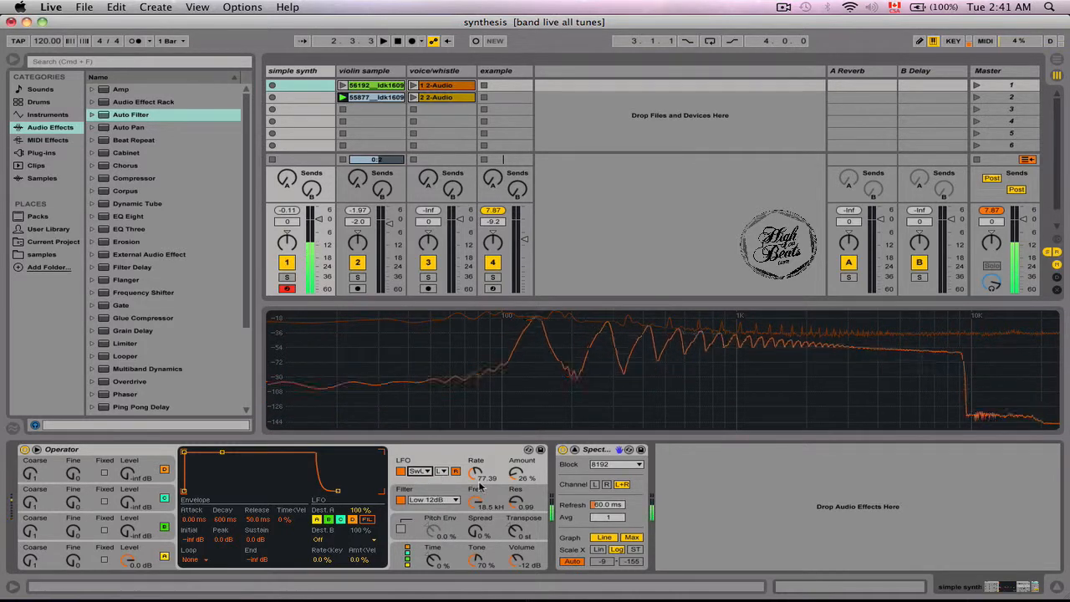
pyautogui.moveTo(480, 485)
pyautogui.mouseDown()
pyautogui.moveTo(480, 464)
pyautogui.moveTo(481, 479)
pyautogui.mouseUp()
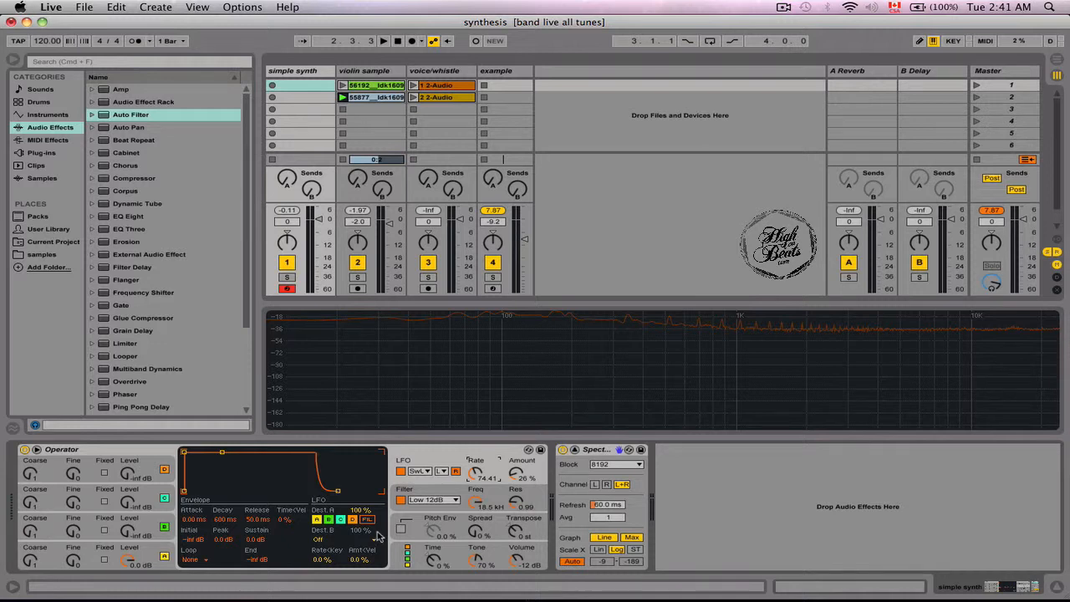
# Step: Route the LFO's Destination A only to the filter, turning off oscillators A to D, and play a test note
pyautogui.click(316, 519)
pyautogui.click(328, 519)
pyautogui.click(340, 519)
pyautogui.click(367, 519)
pyautogui.press('a')
# Step: Set the LFO to Sine with rate 84.34 and amount 76 %, and lower the filter frequency to 1.37 kHz
pyautogui.click(428, 472)
pyautogui.click(424, 473)
pyautogui.moveTo(479, 476); pyautogui.dragTo(479, 459)
pyautogui.moveTo(477, 503); pyautogui.dragTo(477, 538)
pyautogui.moveTo(516, 485); pyautogui.dragTo(516, 443)
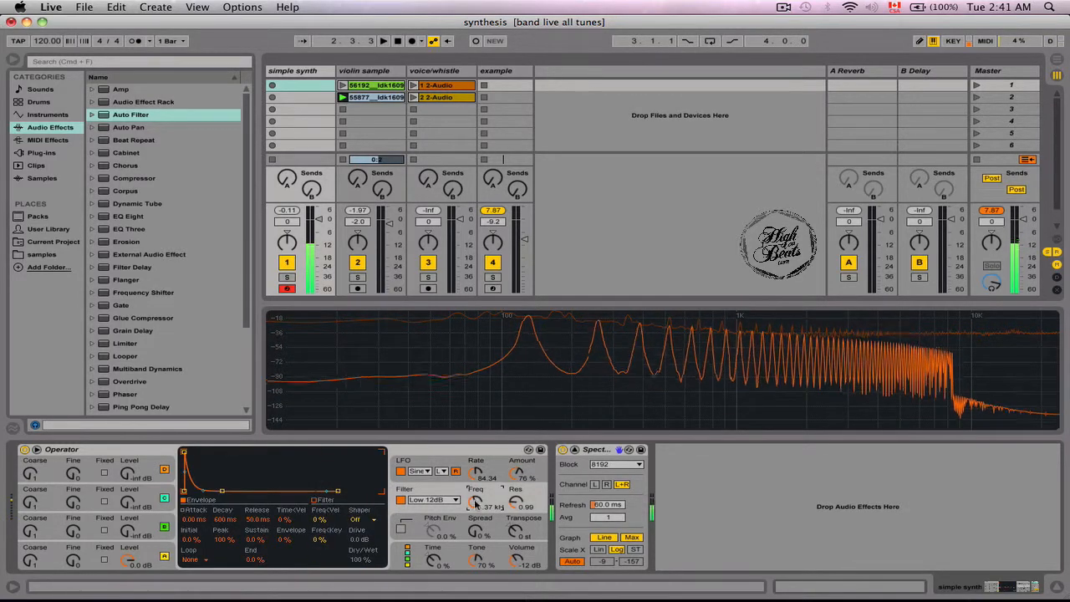
pyautogui.moveTo(475, 473)
pyautogui.mouseDown()
pyautogui.moveTo(476, 454)
pyautogui.moveTo(476, 474)
pyautogui.mouseUp()
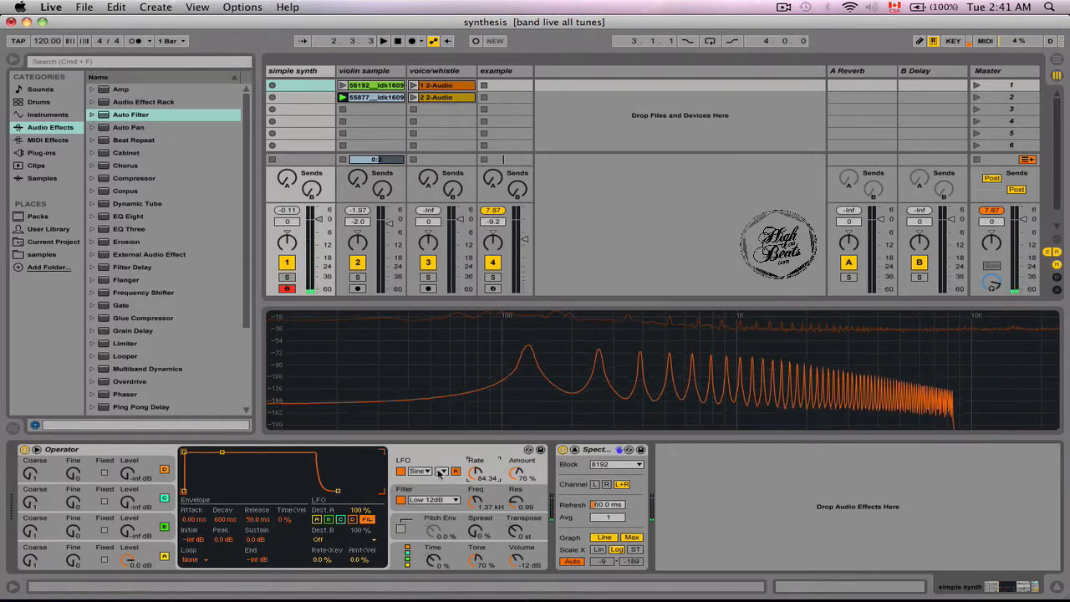
# Step: Sync the LFO rate to the song tempo at 1/6 and set the tempo to 125 BPM
pyautogui.click(442, 472)
pyautogui.click(449, 501)
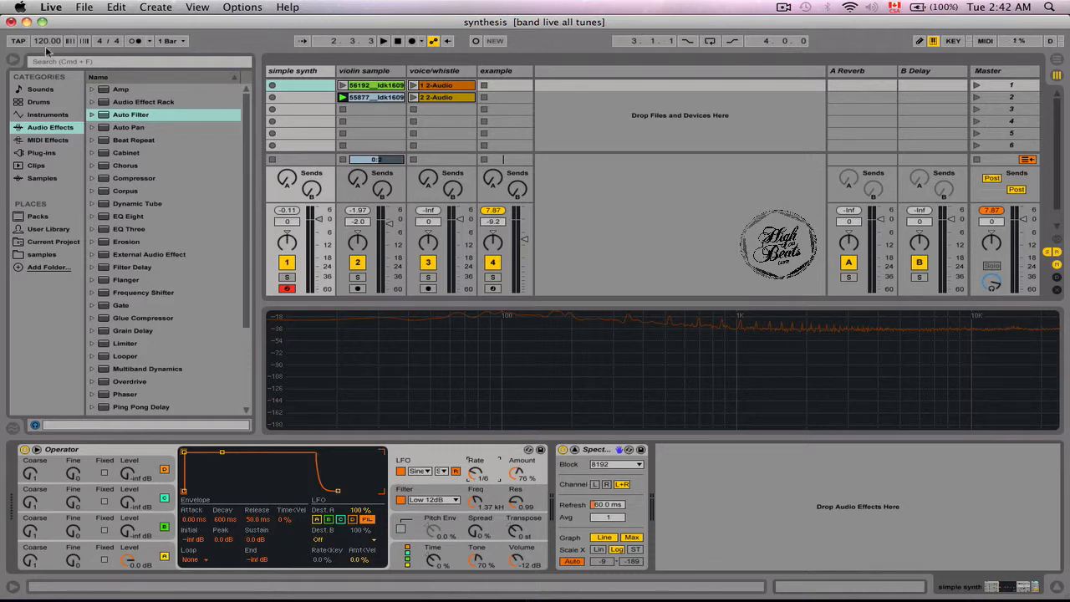
pyautogui.moveTo(47, 40); pyautogui.dragTo(44, 107)
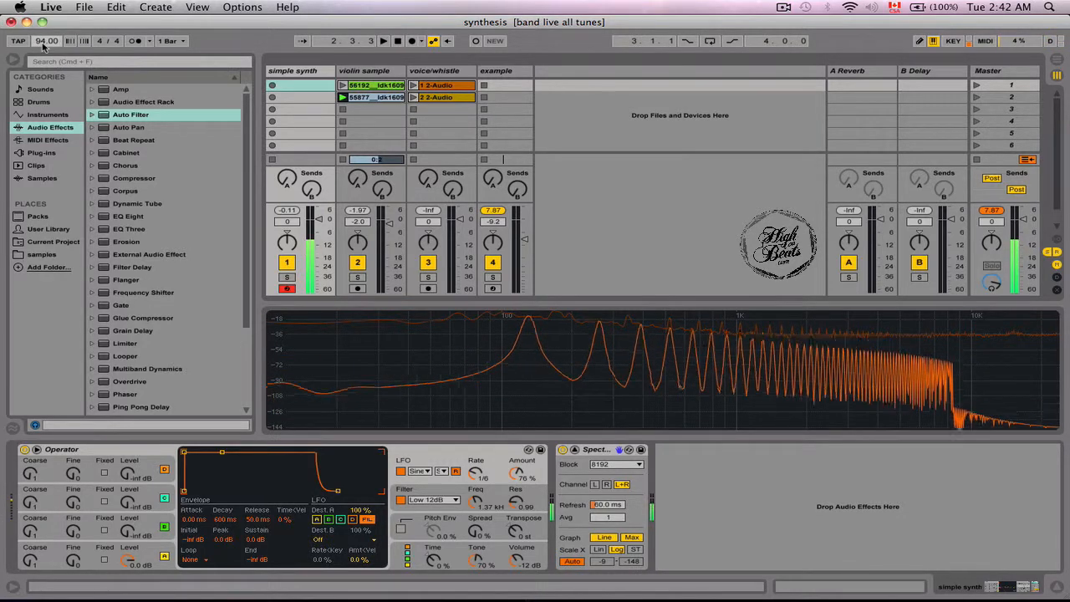
pyautogui.moveTo(43, 42); pyautogui.dragTo(44, 17)
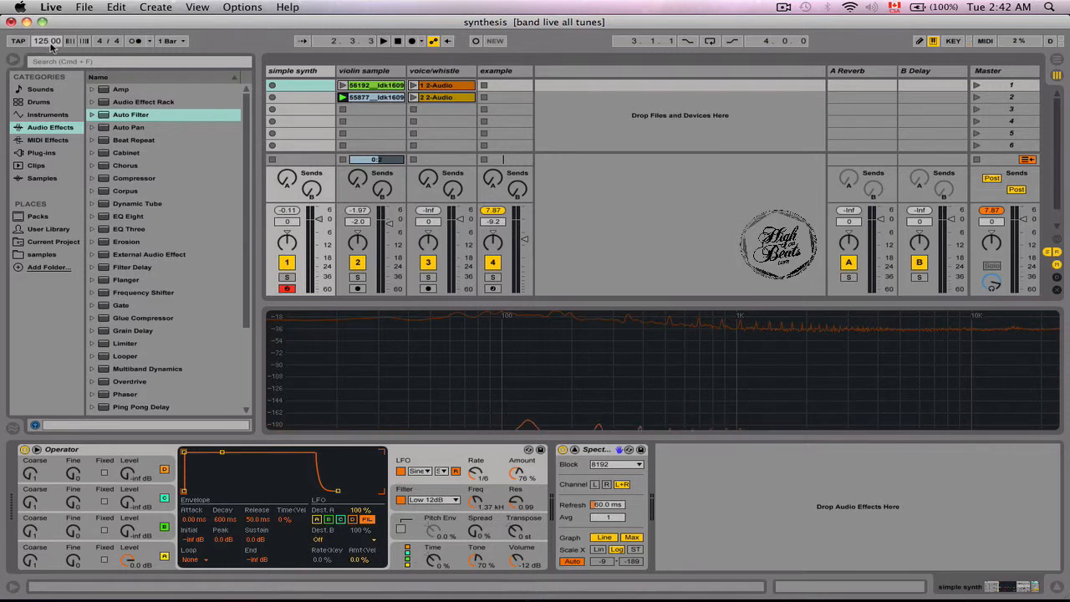
# Step: Look through the available targets for the LFO's Destination B, leaving it Off
pyautogui.click(701, 485)
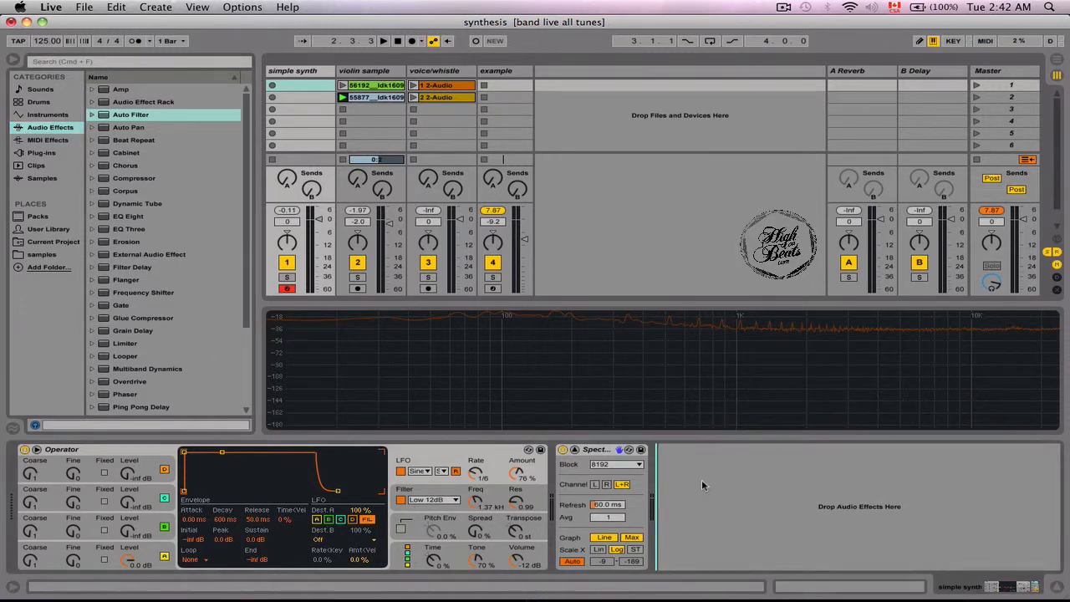
pyautogui.click(425, 459)
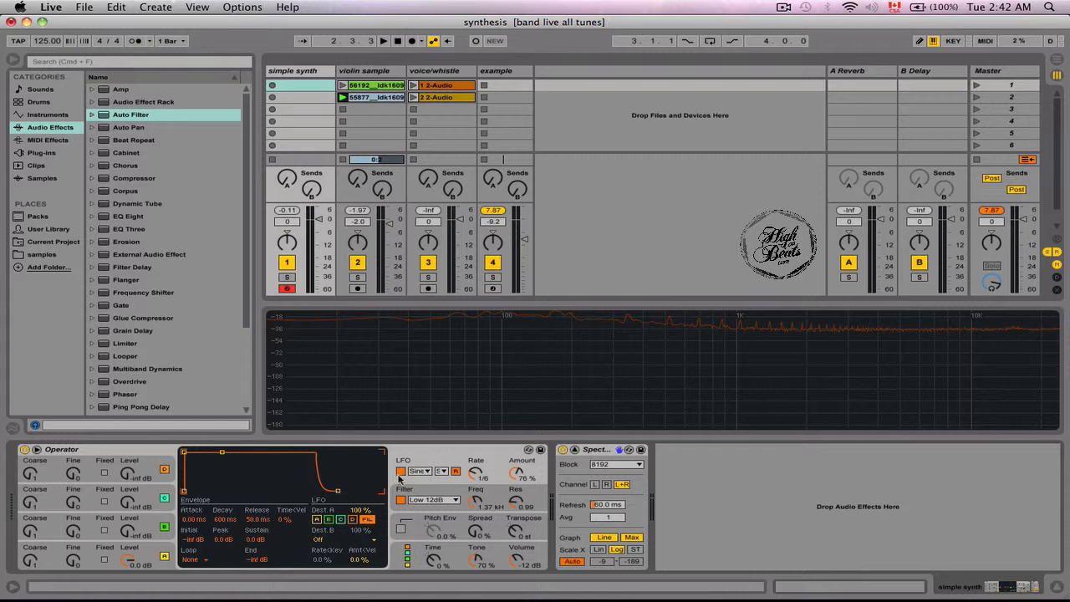
pyautogui.click(324, 540)
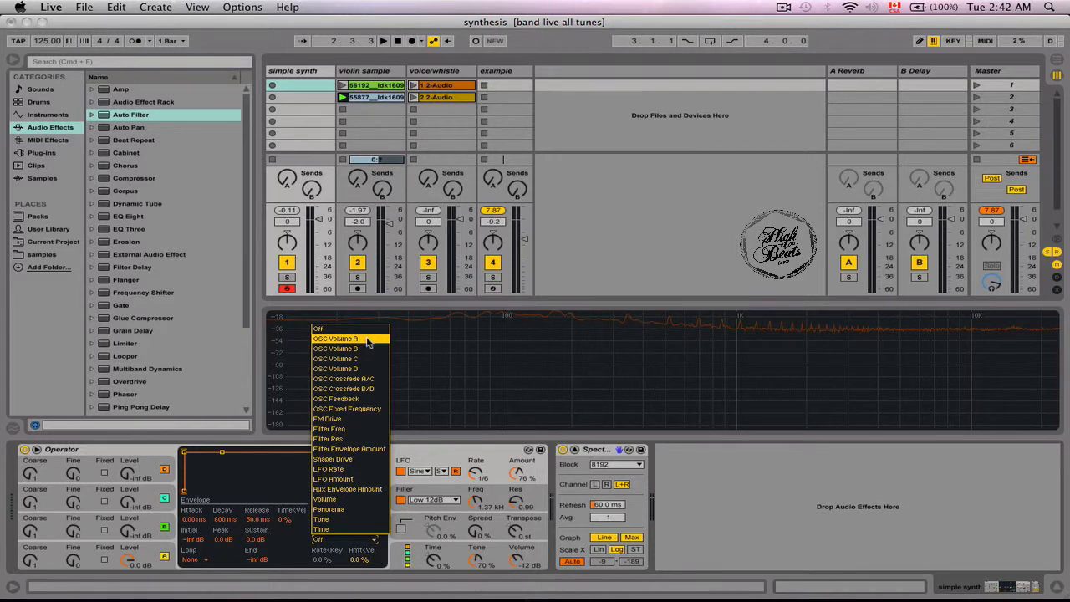
pyautogui.click(346, 539)
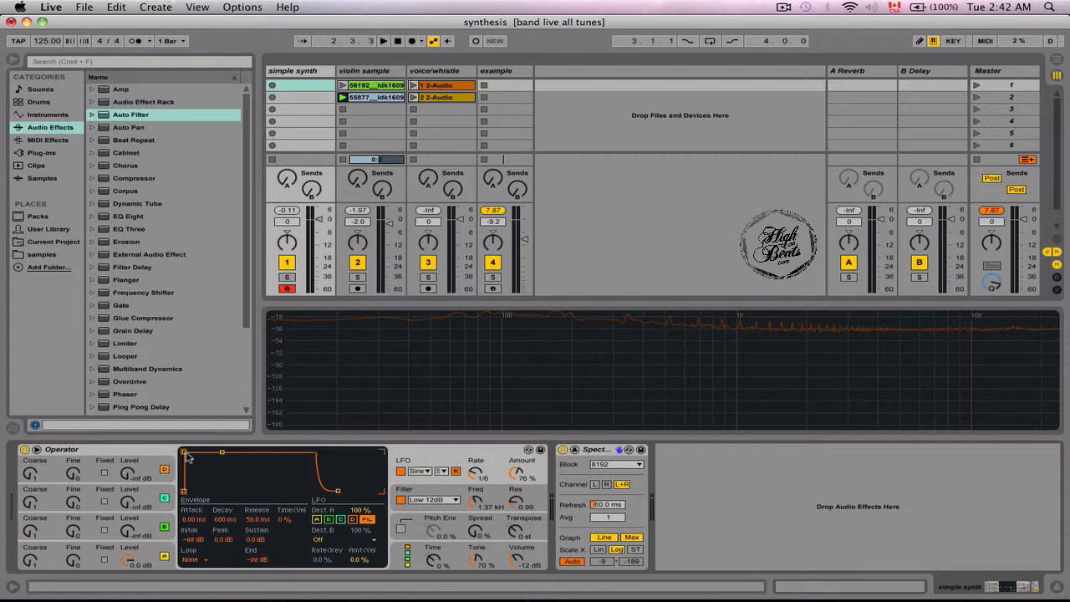
# Step: Set the LFO envelope's attack to 156 ms and switch the LFO off
pyautogui.moveTo(185, 454); pyautogui.dragTo(249, 455)
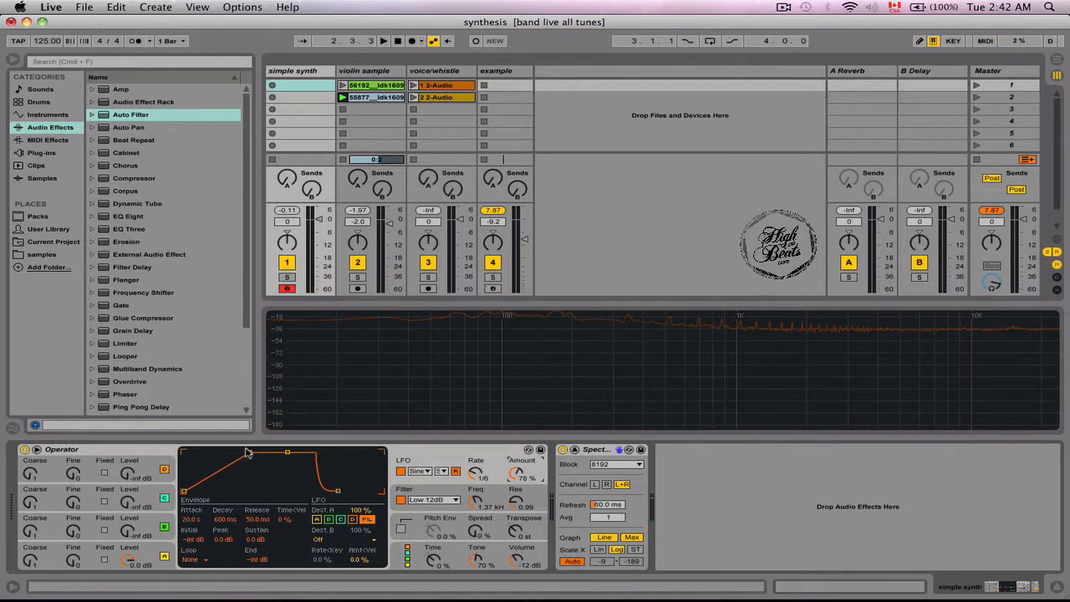
pyautogui.moveTo(249, 452); pyautogui.dragTo(223, 452)
pyautogui.click(399, 471)
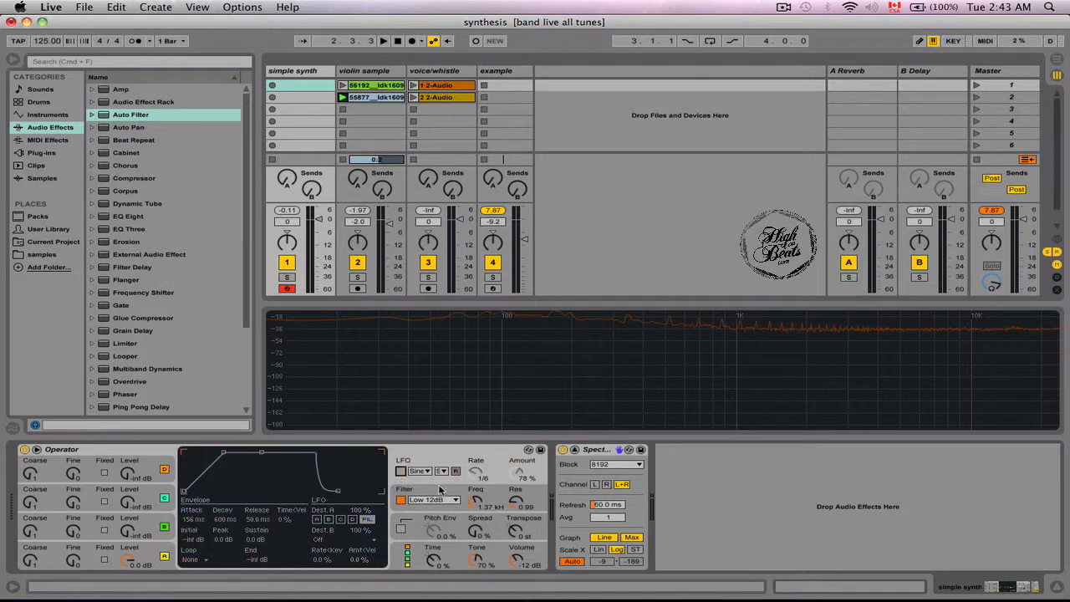
# Step: Set the filter frequency to 2.29 kHz and resonance to 1.64, with a filter envelope attack of 1.25 s
pyautogui.click(405, 493)
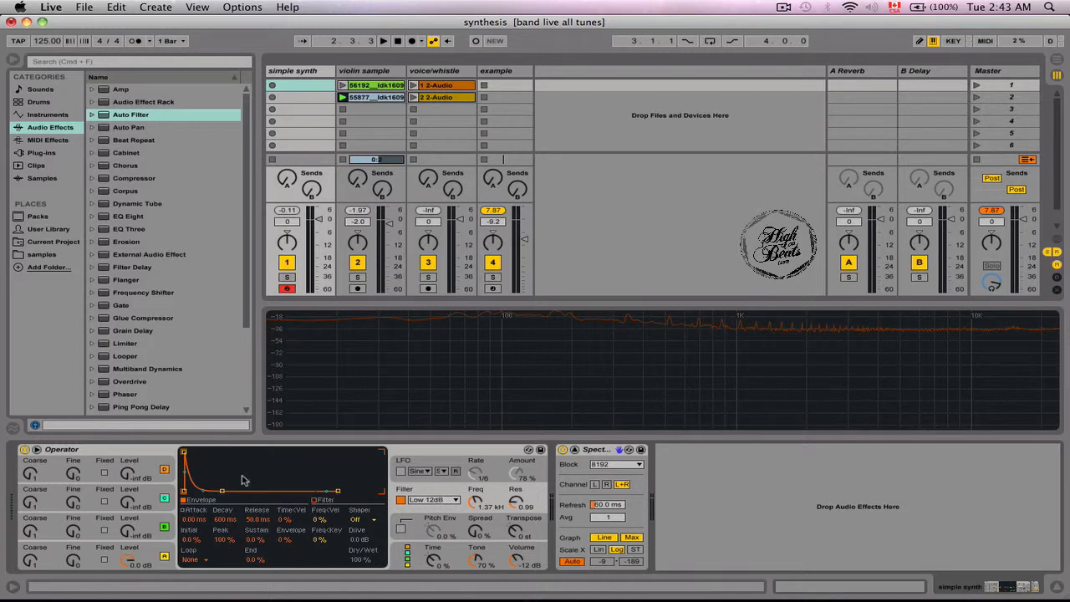
pyautogui.moveTo(475, 503); pyautogui.dragTo(515, 492)
pyautogui.moveTo(184, 452); pyautogui.dragTo(249, 453)
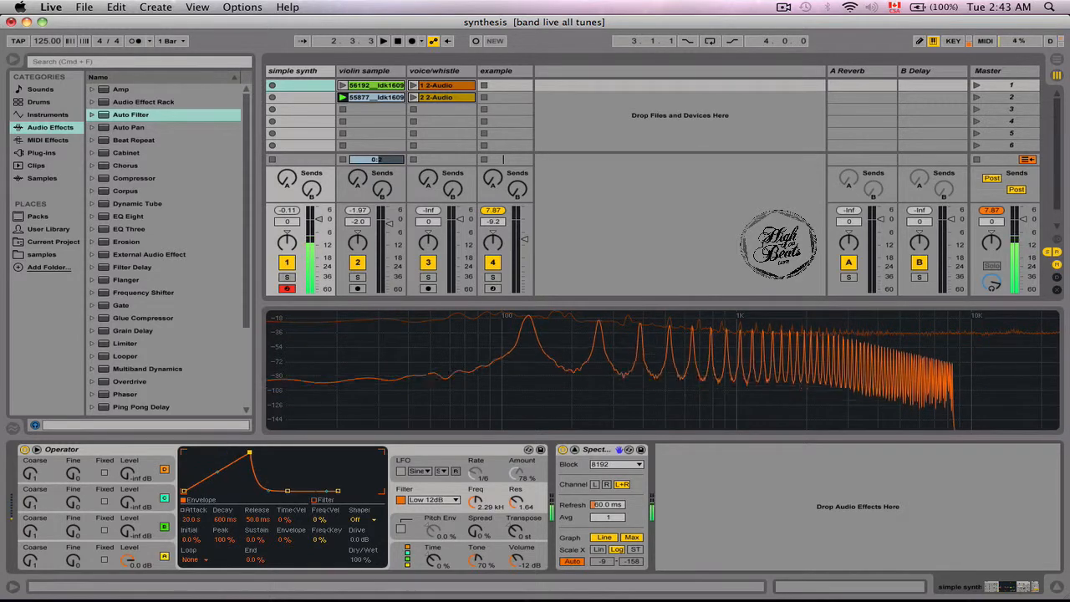
pyautogui.moveTo(239, 452)
pyautogui.mouseDown()
pyautogui.moveTo(216, 455)
pyautogui.moveTo(236, 457)
pyautogui.mouseUp()
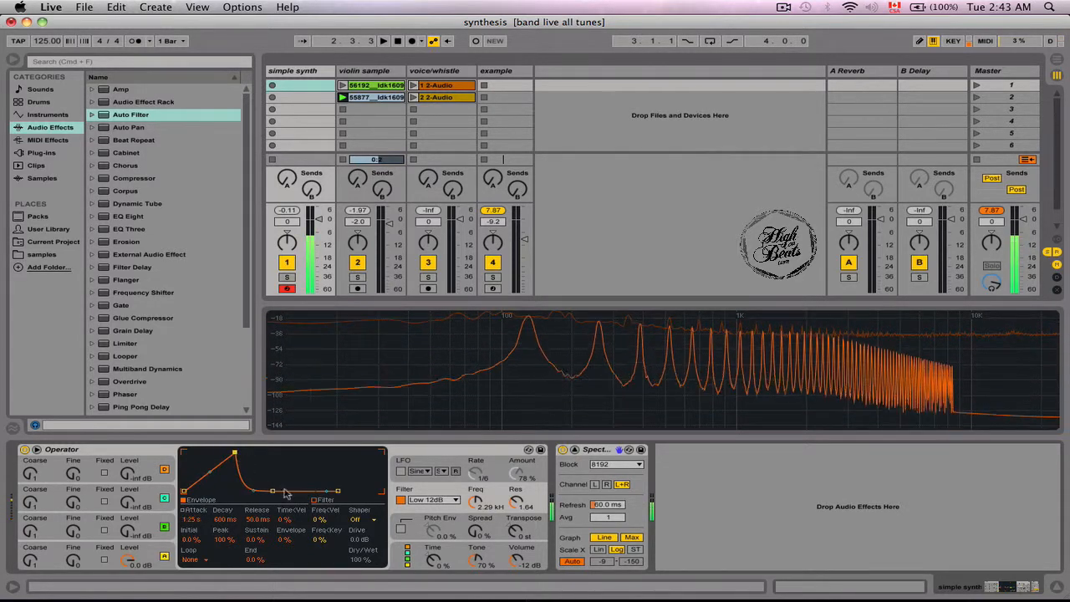
# Step: Set the filter envelope amount and sustain to 100 %, attack to 8.70 s and decay to 1.81 s, and lower the filter frequency to 347 Hz
pyautogui.moveTo(285, 539); pyautogui.dragTo(285, 497)
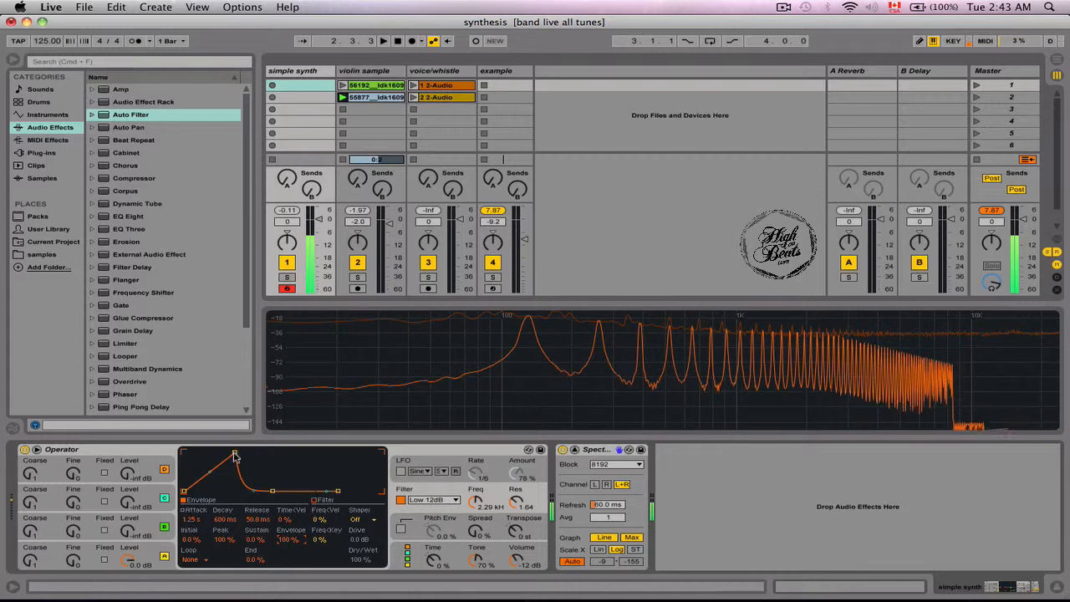
pyautogui.moveTo(272, 490); pyautogui.dragTo(245, 452)
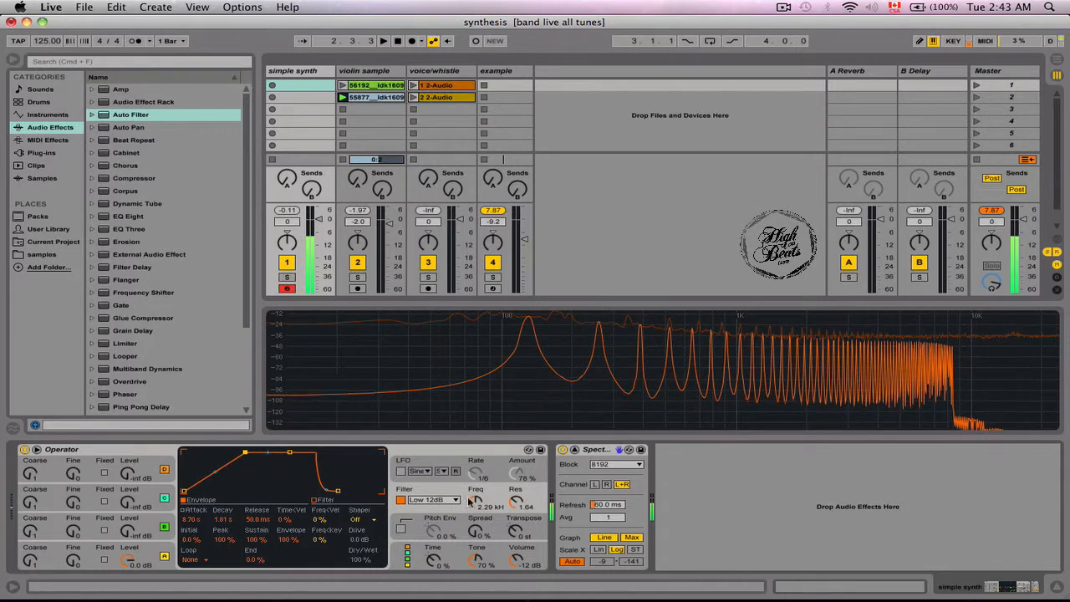
pyautogui.moveTo(476, 502); pyautogui.dragTo(475, 518)
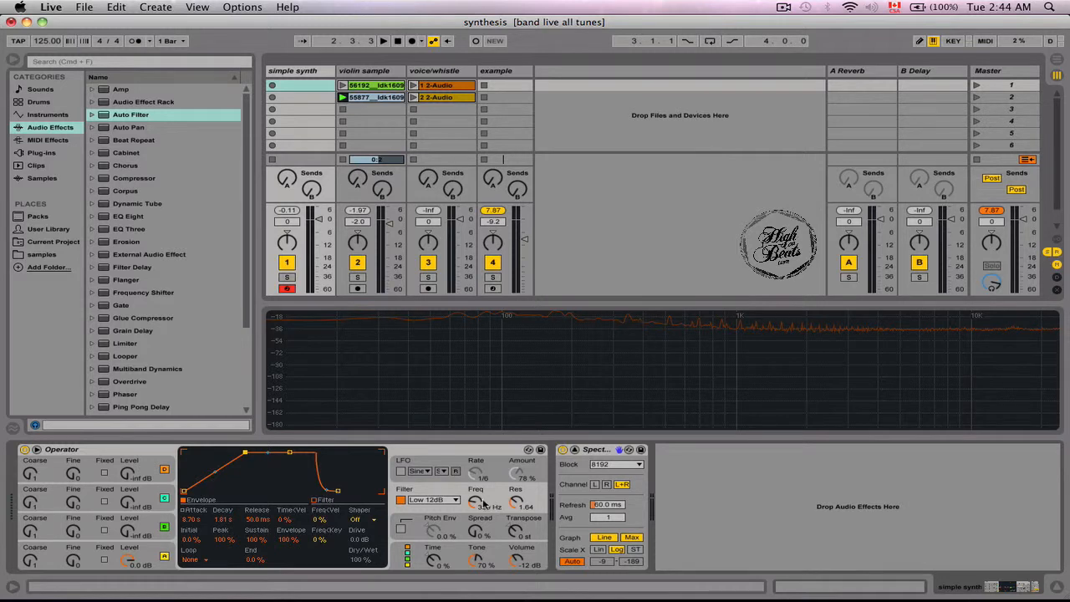
pyautogui.moveTo(472, 508); pyautogui.dragTo(472, 543)
# Step: Disarm the simple synth track and arm the example track for playing
pyautogui.click(287, 289)
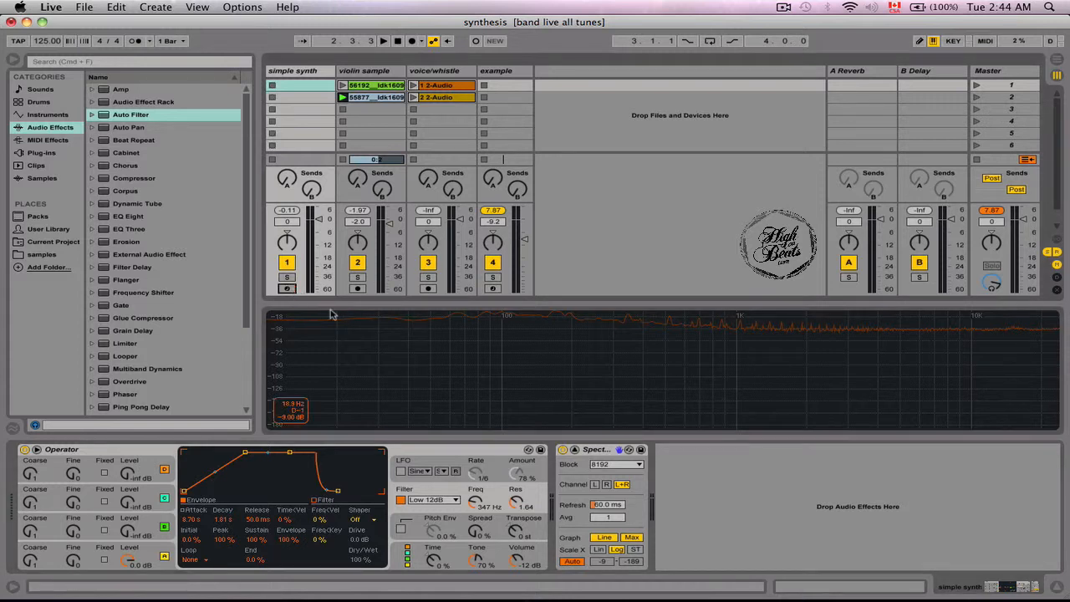
pyautogui.click(514, 154)
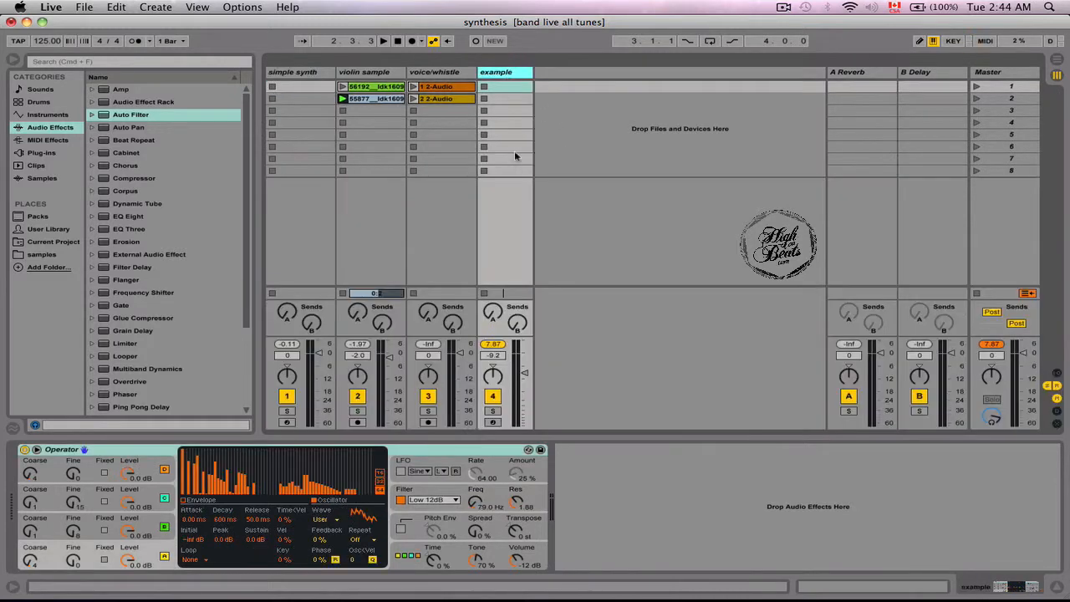
pyautogui.click(493, 422)
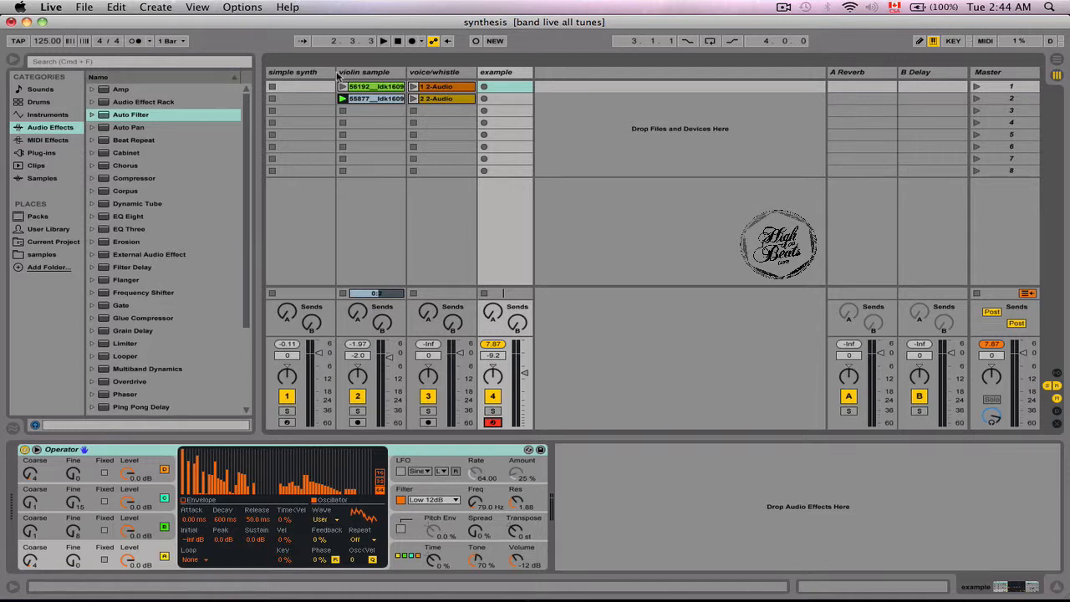
# Step: Set the simple synth's Operator to the algorithm with four parallel oscillators, display oscillator A, and arm that track
pyautogui.click(290, 74)
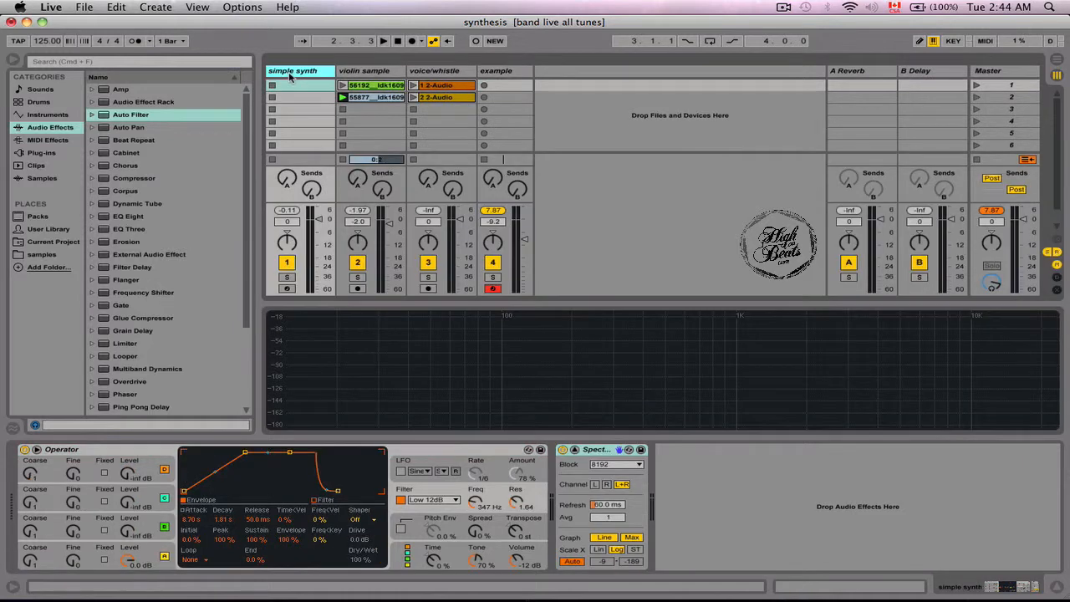
pyautogui.click(422, 572)
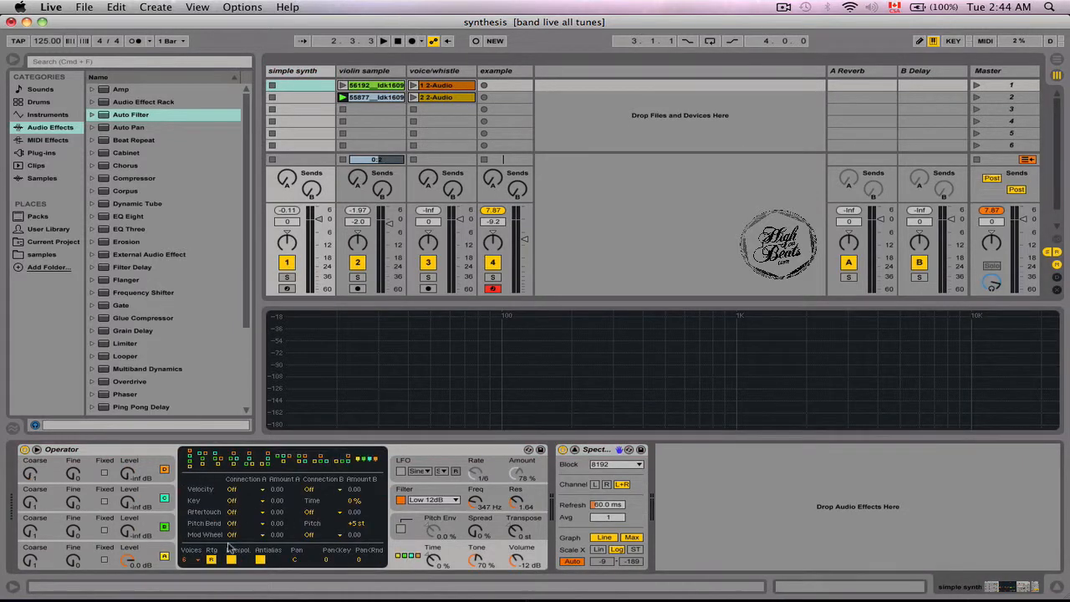
pyautogui.click(164, 555)
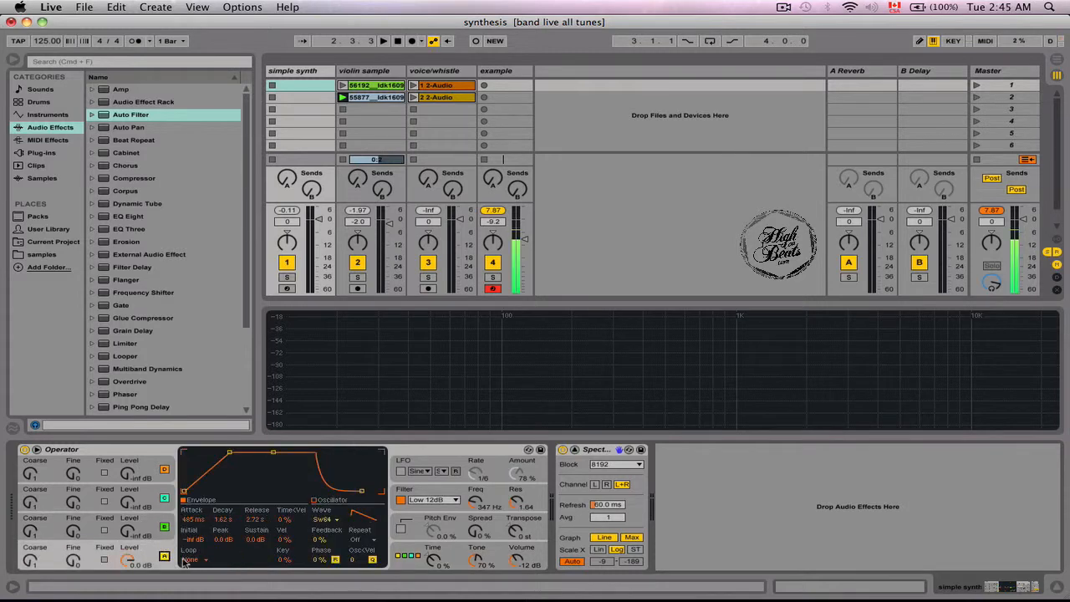
pyautogui.click(287, 289)
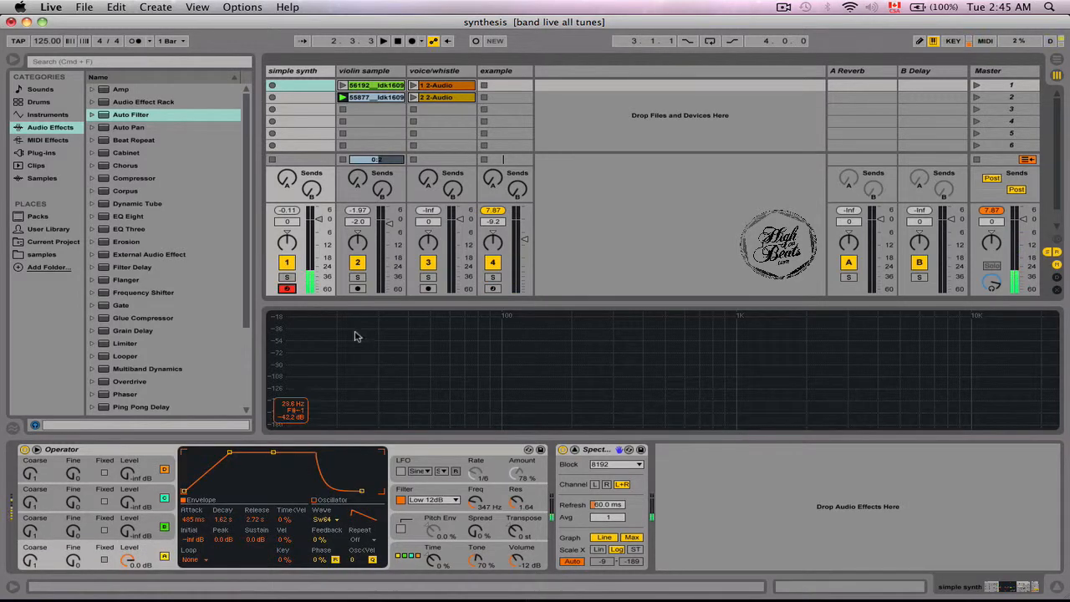
# Step: Set the attack of oscillator B's envelope to 271 ms
pyautogui.click(165, 521)
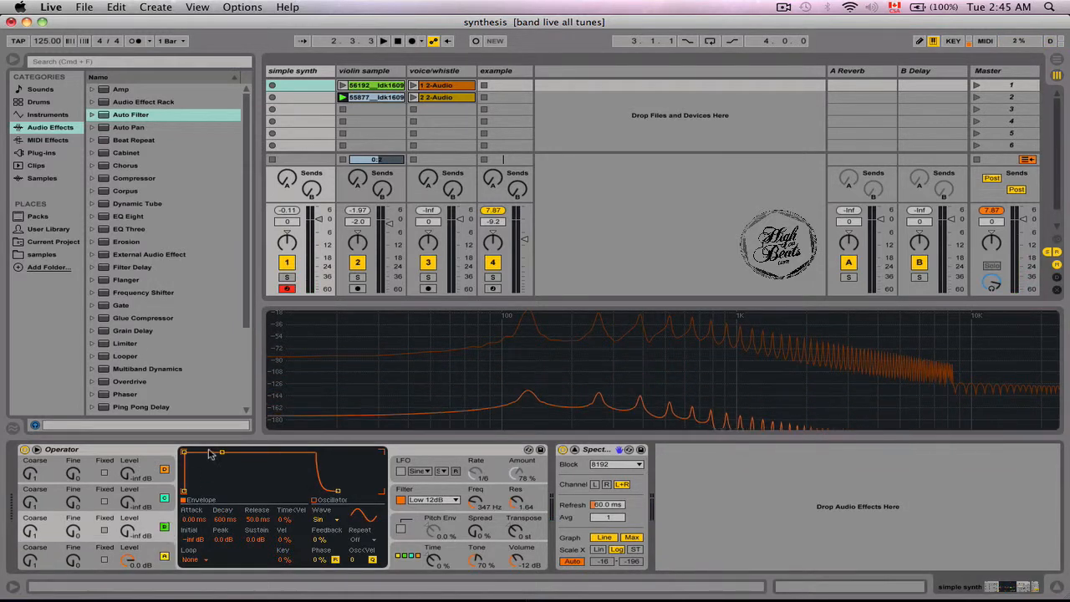
pyautogui.moveTo(186, 453); pyautogui.dragTo(226, 452)
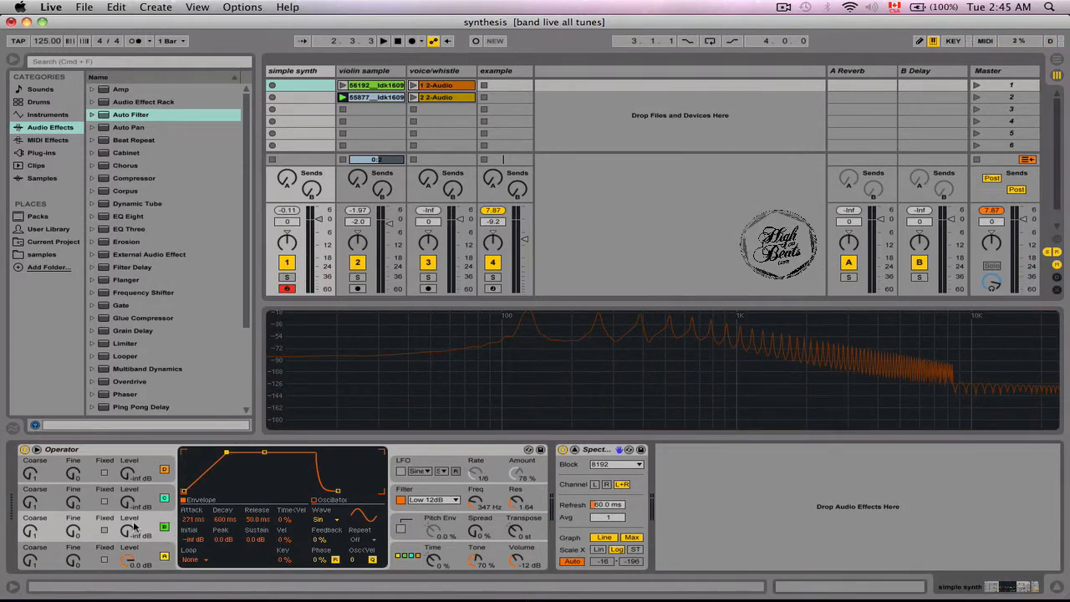
# Step: Set oscillator B to the Square 32 waveform, raise its level to -6.9 dB, and set its coarse tuning to 5
pyautogui.click(324, 519)
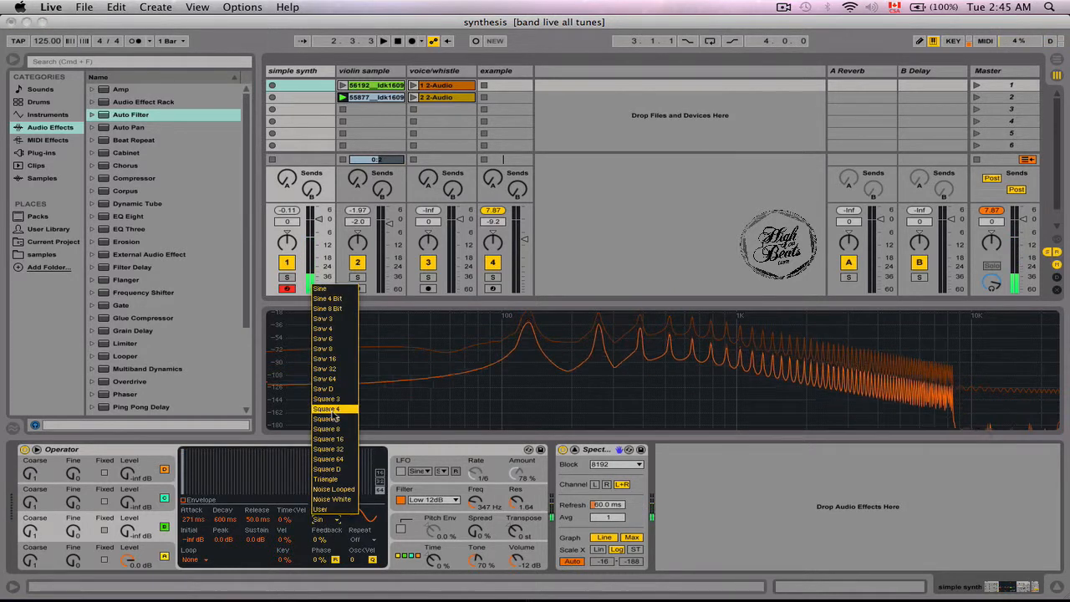
pyautogui.click(327, 449)
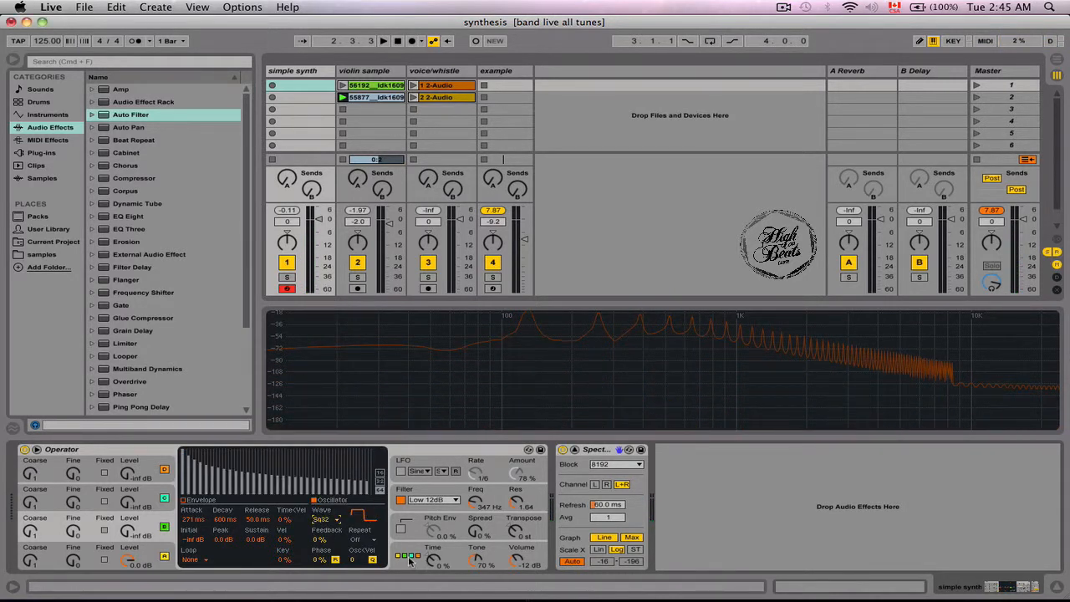
pyautogui.click(129, 535)
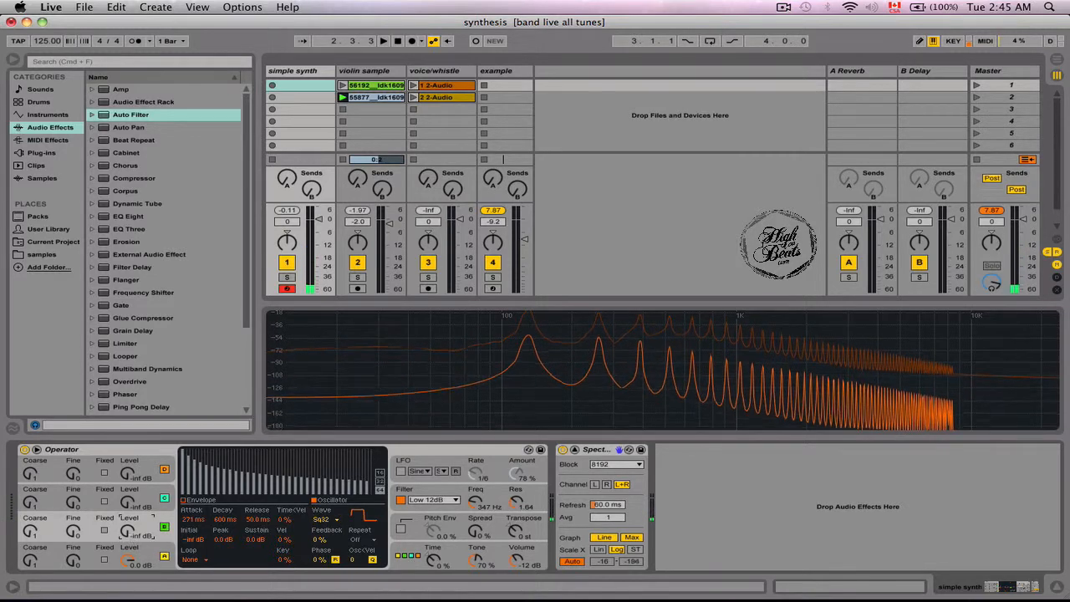
pyautogui.moveTo(128, 532); pyautogui.dragTo(128, 493)
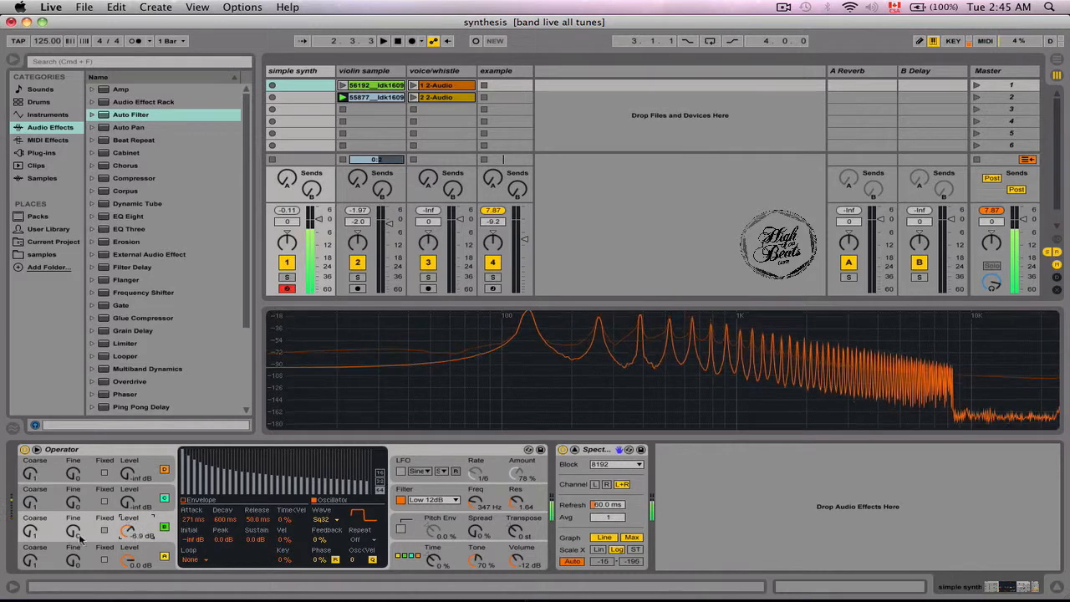
pyautogui.moveTo(32, 533); pyautogui.dragTo(32, 514)
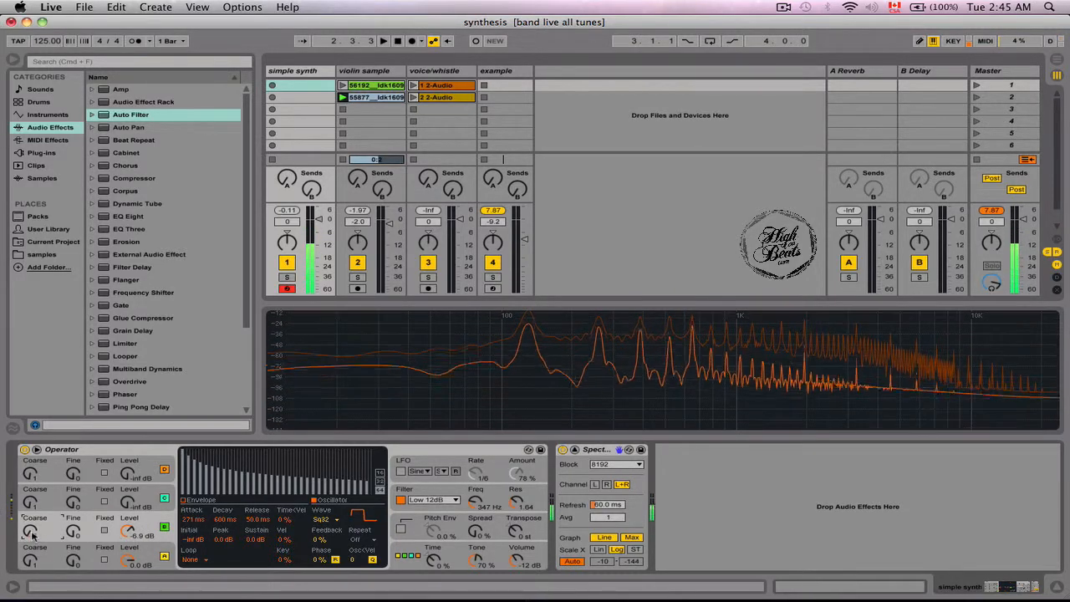
# Step: Set oscillator C to the Square 16 waveform with a level of -13 dB and a coarse tuning of 9
pyautogui.click(138, 497)
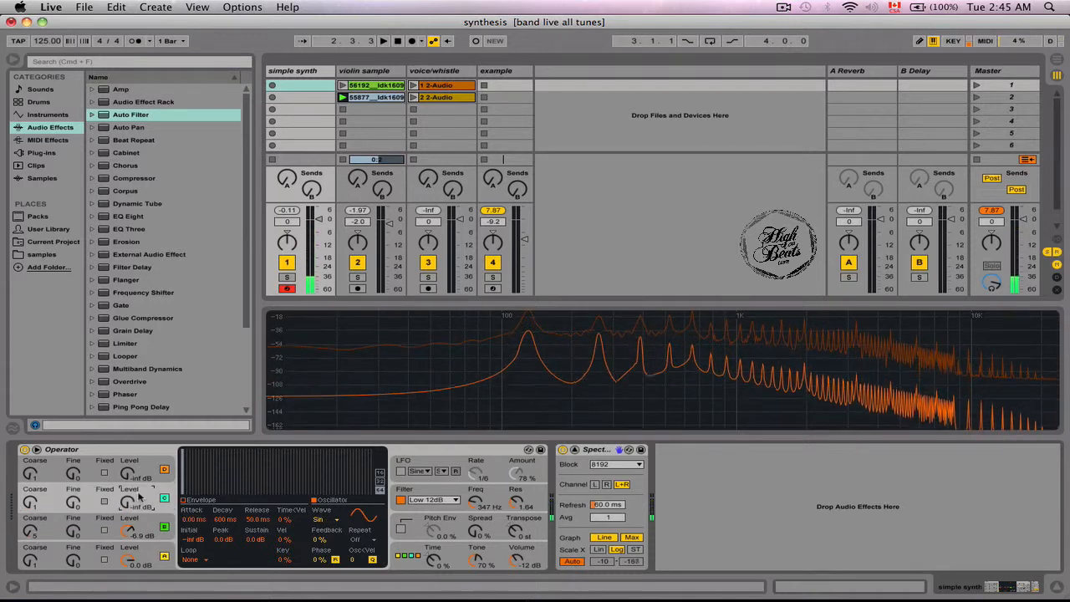
pyautogui.click(322, 519)
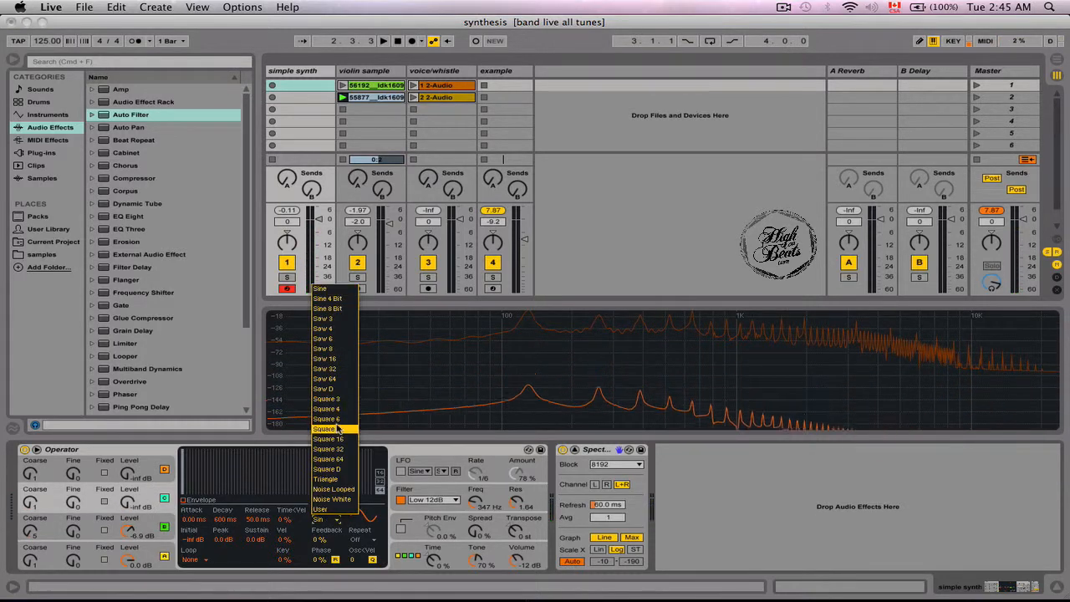
pyautogui.click(330, 439)
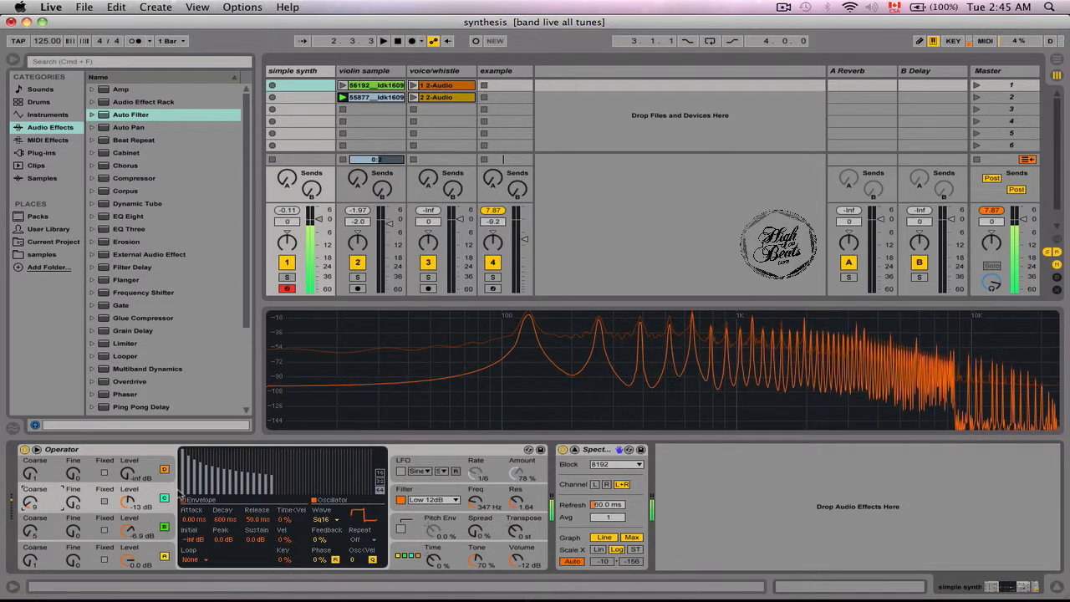
# Step: Display the volume envelope of oscillator B
pyautogui.click(157, 470)
pyautogui.click(159, 523)
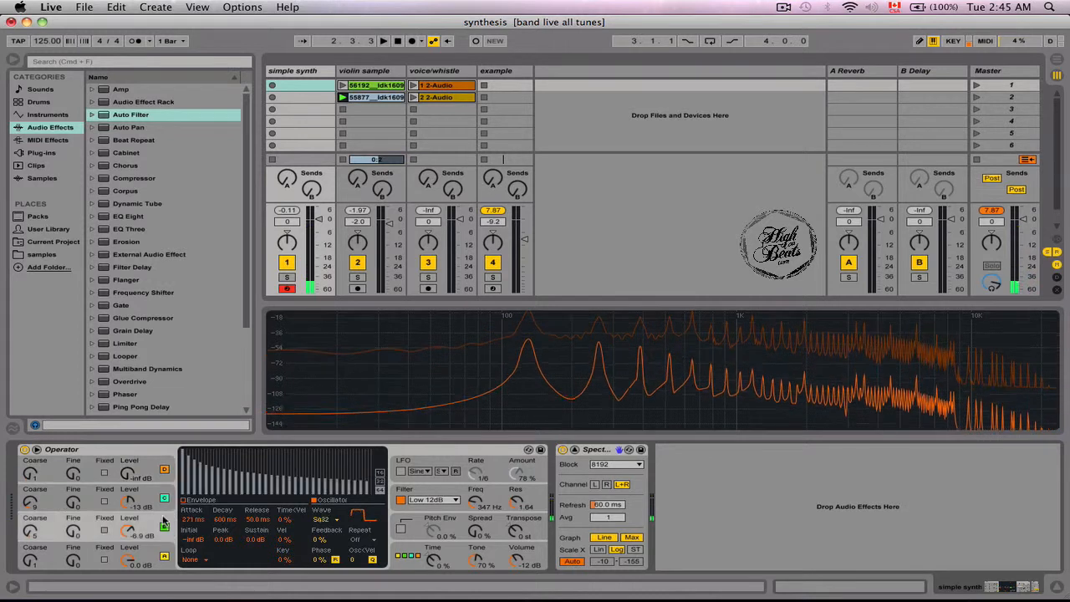
pyautogui.click(219, 519)
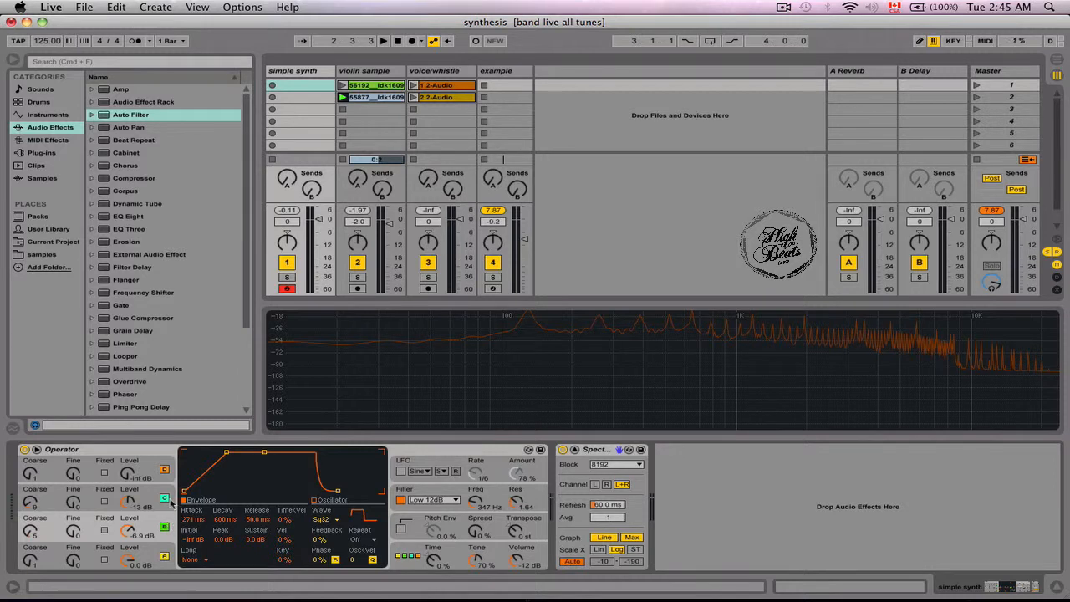
# Step: Set oscillator D to Noise White at -5.7 dB, with an envelope of 5.00 s attack, 54.6 ms decay and -51 dB sustain
pyautogui.click(157, 471)
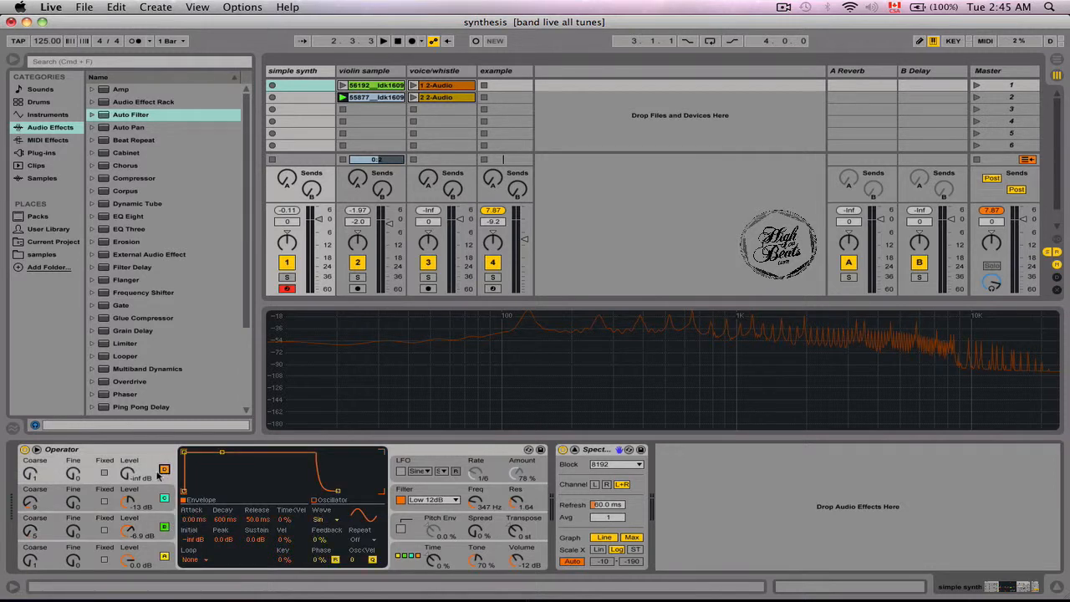
pyautogui.moveTo(127, 473); pyautogui.dragTo(127, 465)
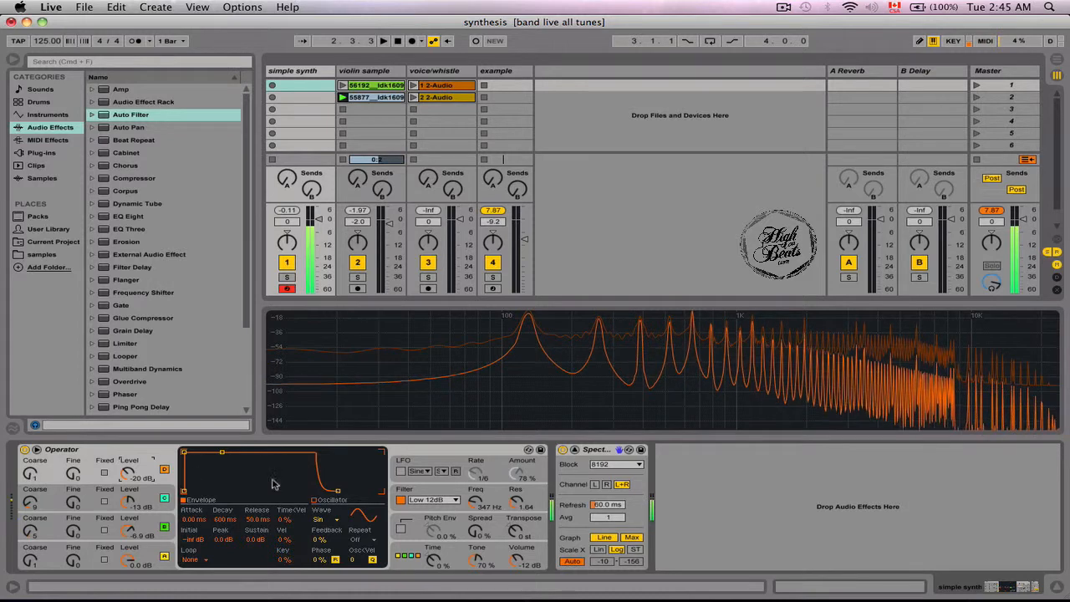
pyautogui.click(318, 519)
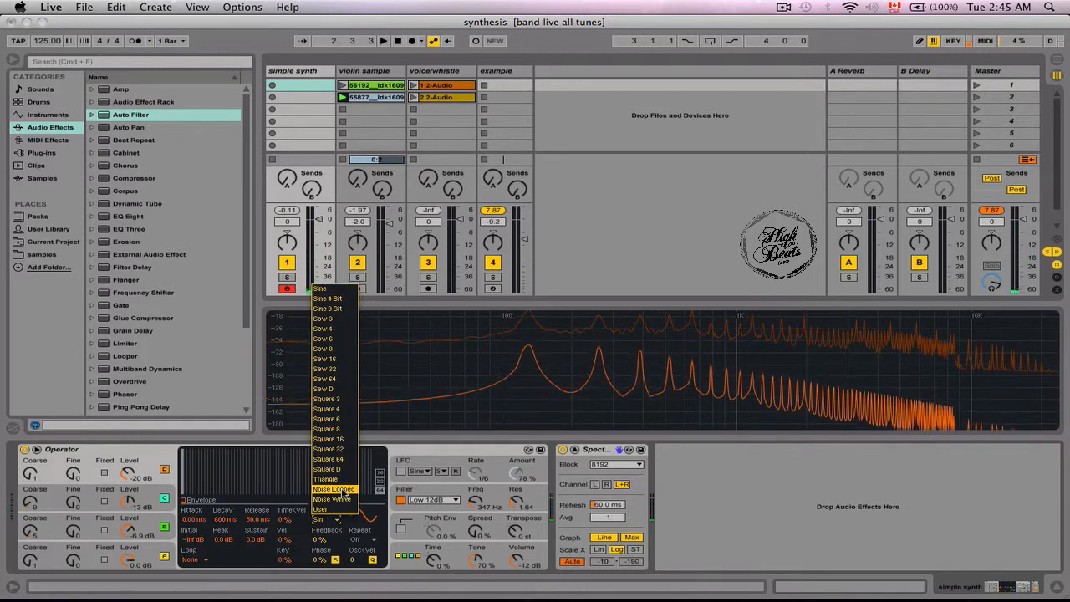
pyautogui.click(331, 499)
pyautogui.moveTo(127, 473); pyautogui.dragTo(127, 457)
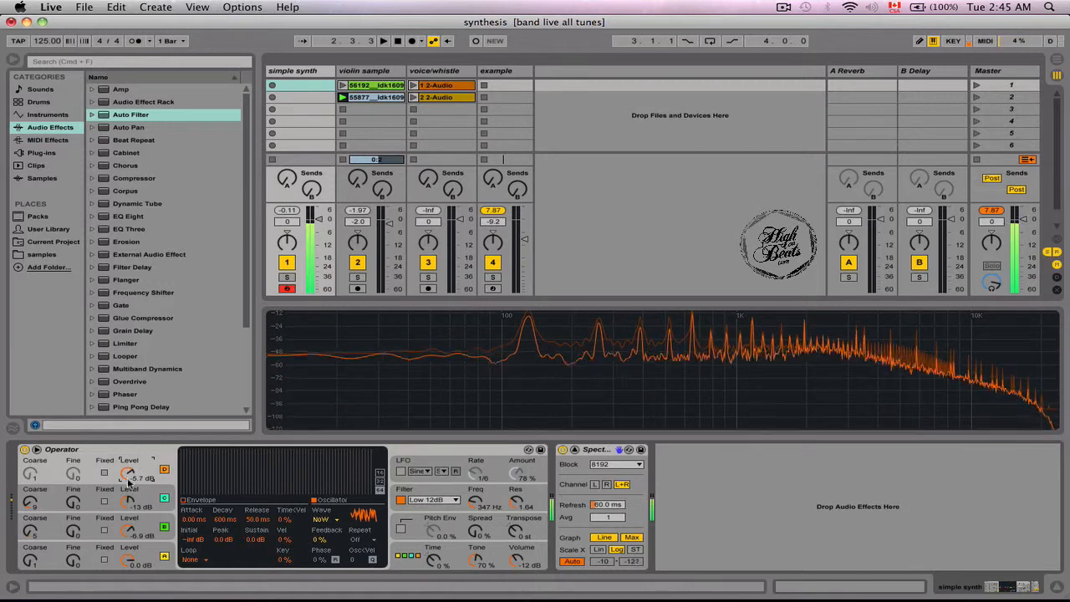
pyautogui.click(198, 502)
pyautogui.moveTo(184, 452); pyautogui.dragTo(265, 487)
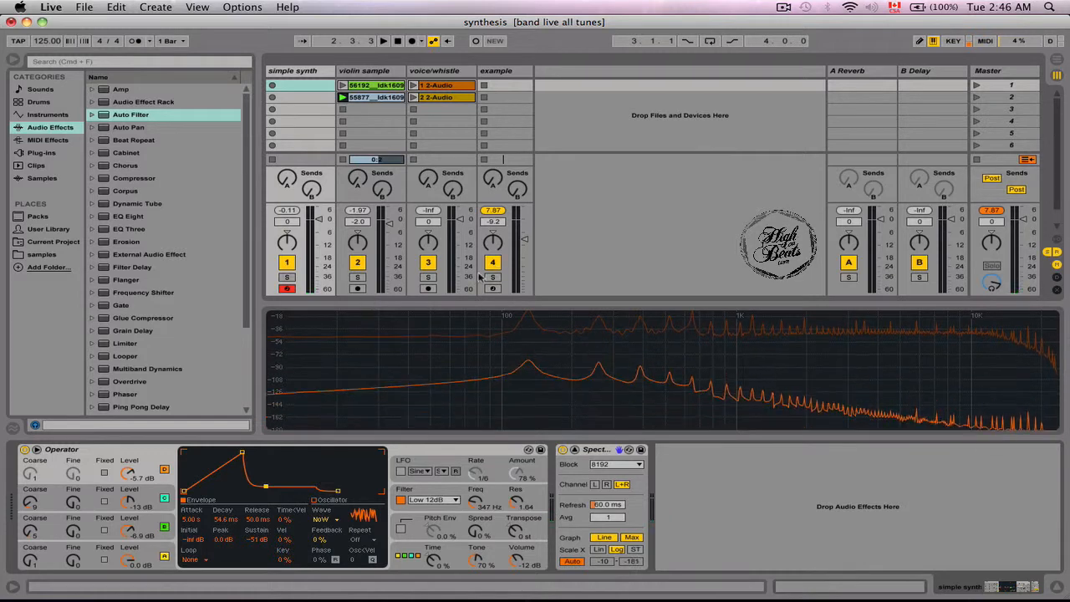
# Step: Disarm the simple synth track and display oscillator A of the example track's Operator
pyautogui.click(286, 289)
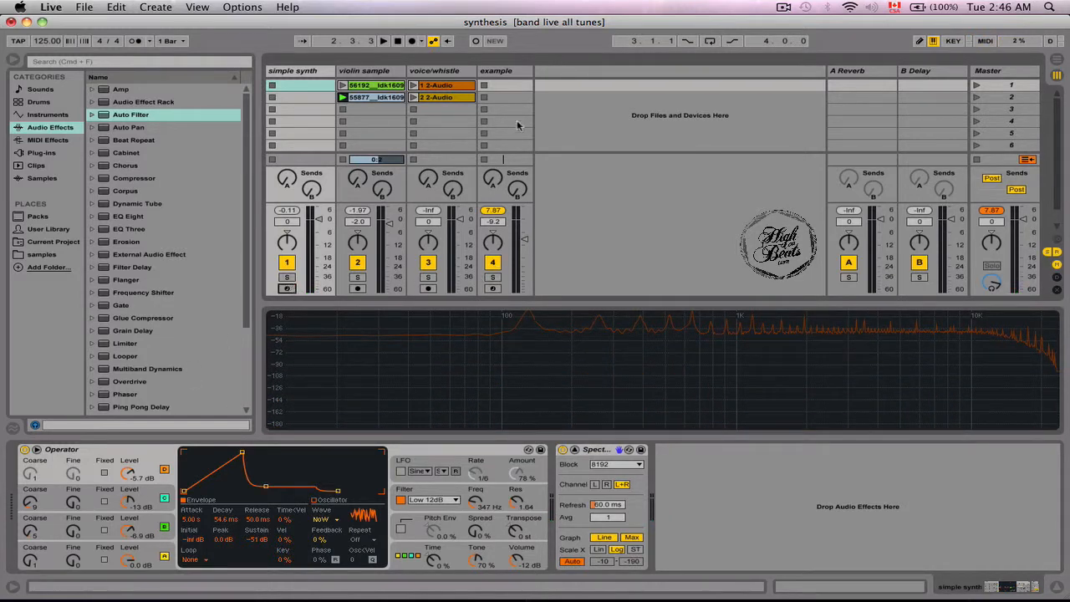
pyautogui.click(499, 71)
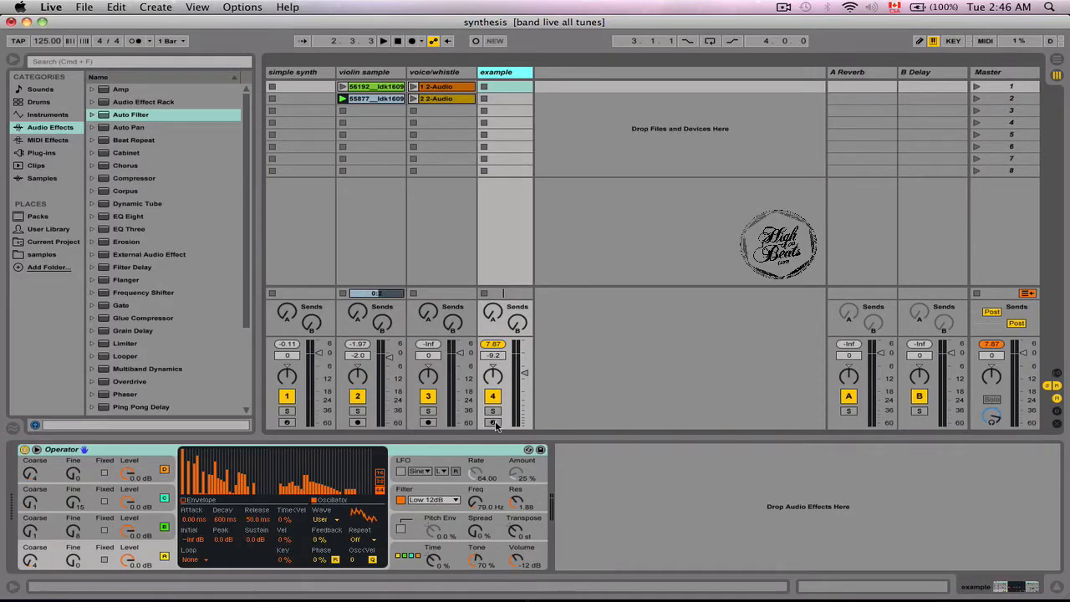
pyautogui.moveTo(2, 599)
pyautogui.click(616, 444)
pyautogui.click(162, 547)
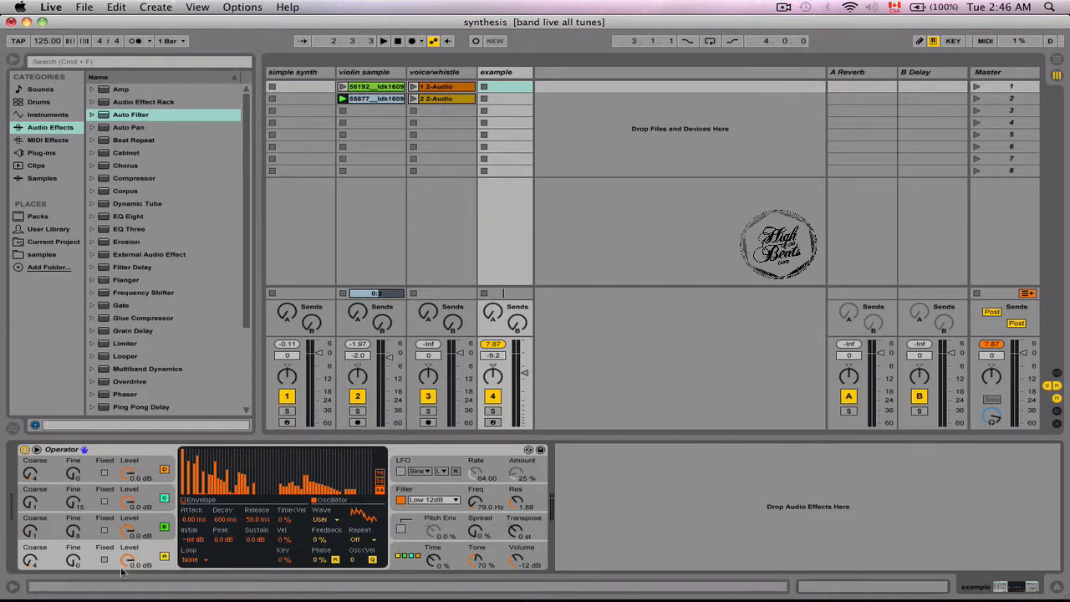
# Step: Turn off oscillators B and C in the example track's Operator, show oscillator A, and arm the track
pyautogui.click(163, 526)
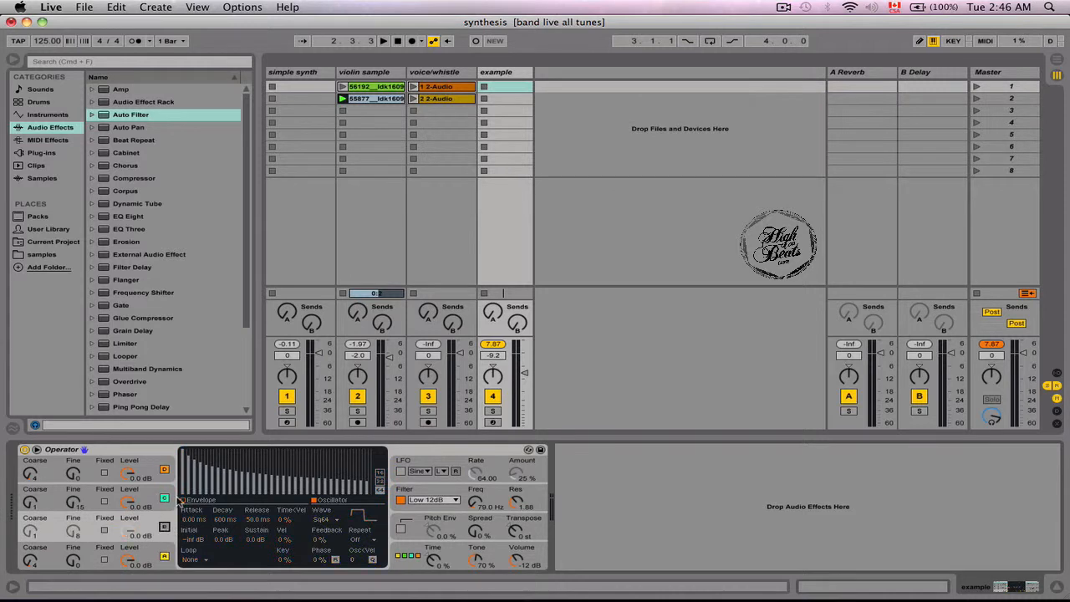
pyautogui.click(164, 498)
pyautogui.click(167, 479)
pyautogui.click(173, 553)
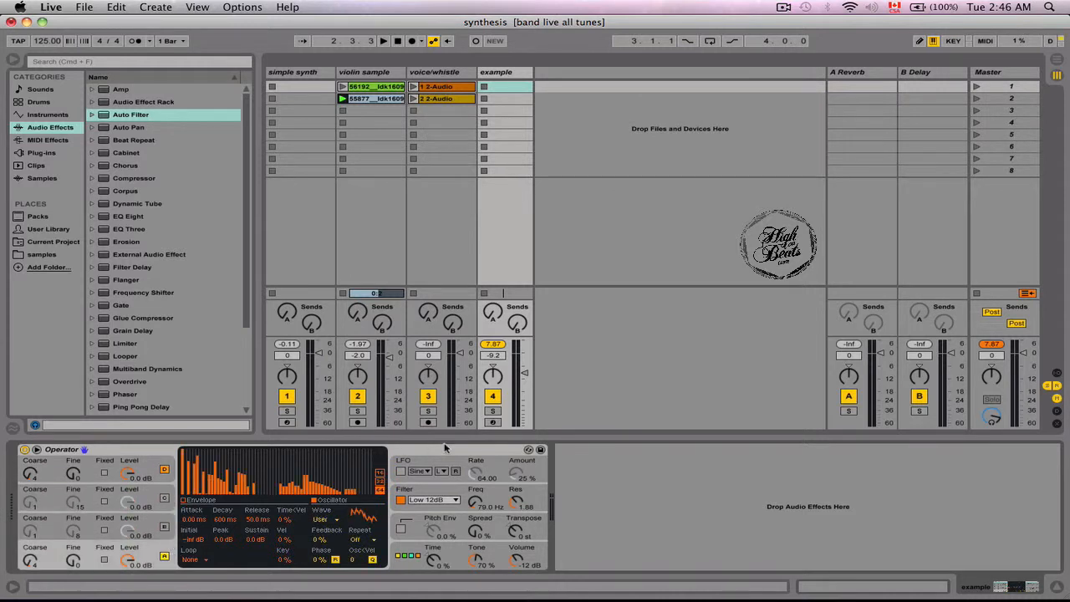
pyautogui.click(492, 422)
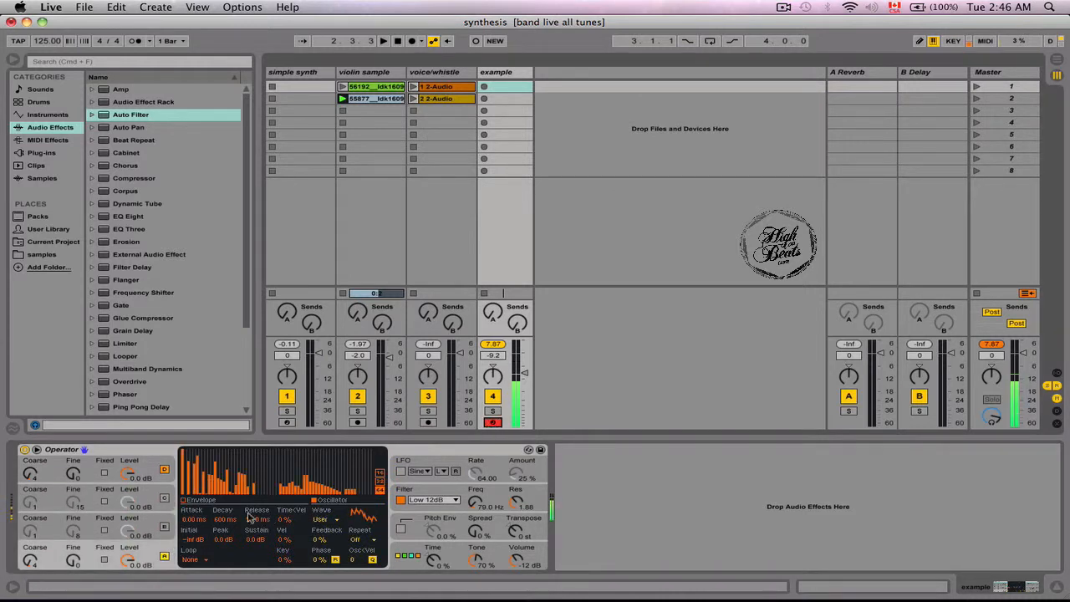
# Step: Turn off the filter and oscillator D so only oscillator A sounds, and display oscillator A's envelope
pyautogui.click(208, 508)
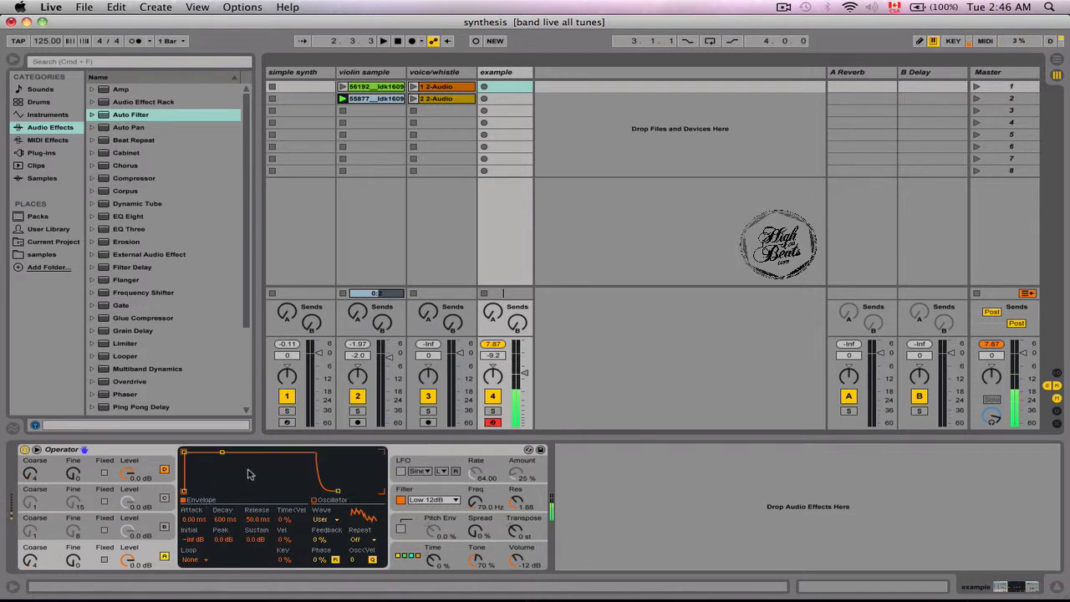
pyautogui.click(400, 502)
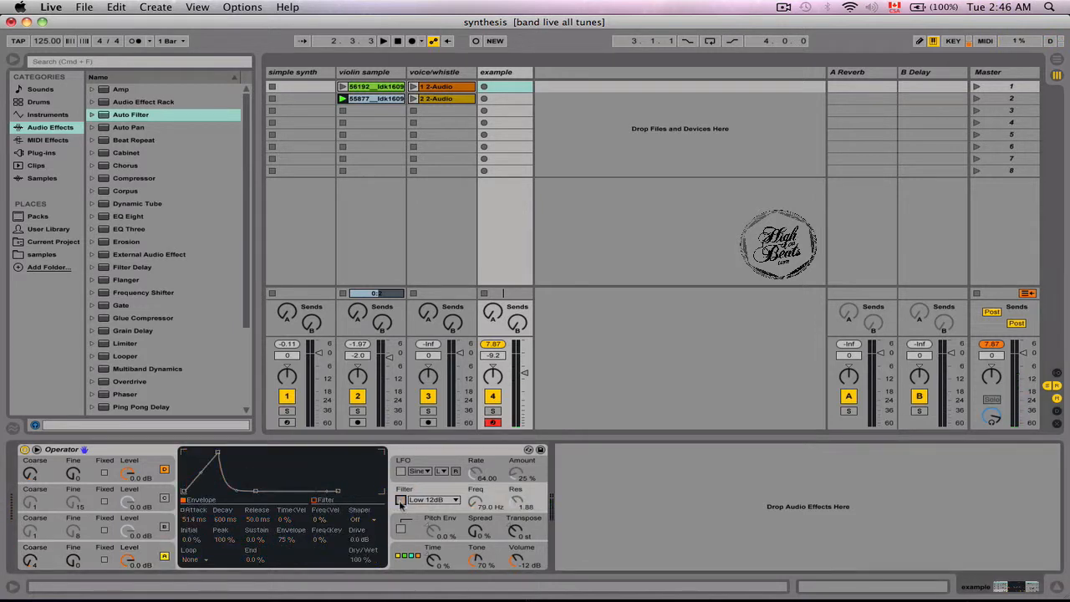
pyautogui.click(162, 549)
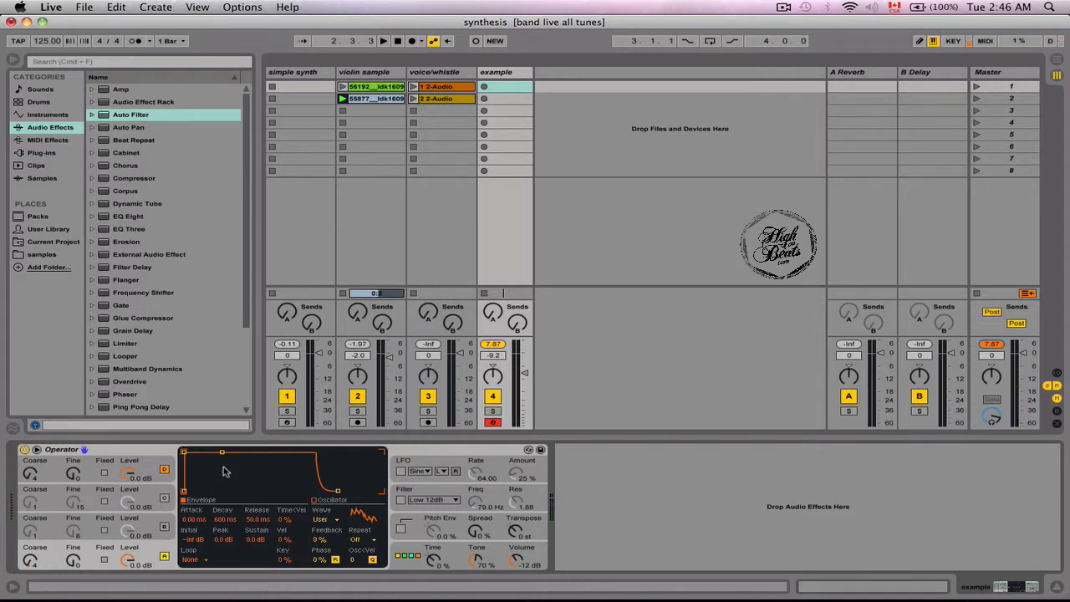
pyautogui.click(165, 470)
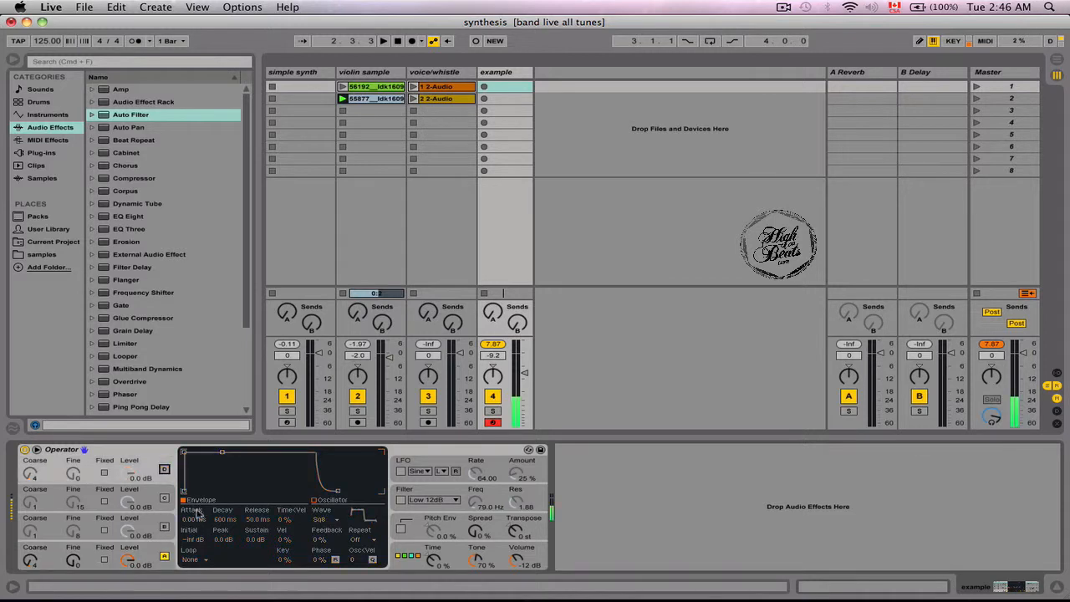
pyautogui.click(161, 550)
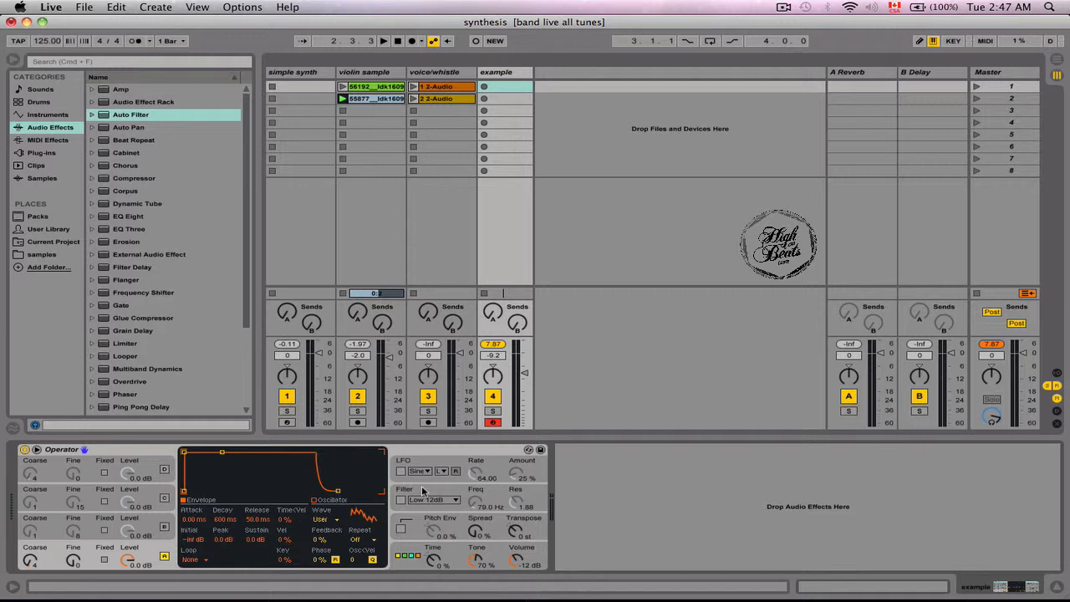
# Step: Play a note, show oscillator A's waveform harmonics, and turn oscillators B, C and D back on one at a time
pyautogui.press('a')
pyautogui.click(331, 500)
pyautogui.click(166, 526)
pyautogui.click(166, 526)
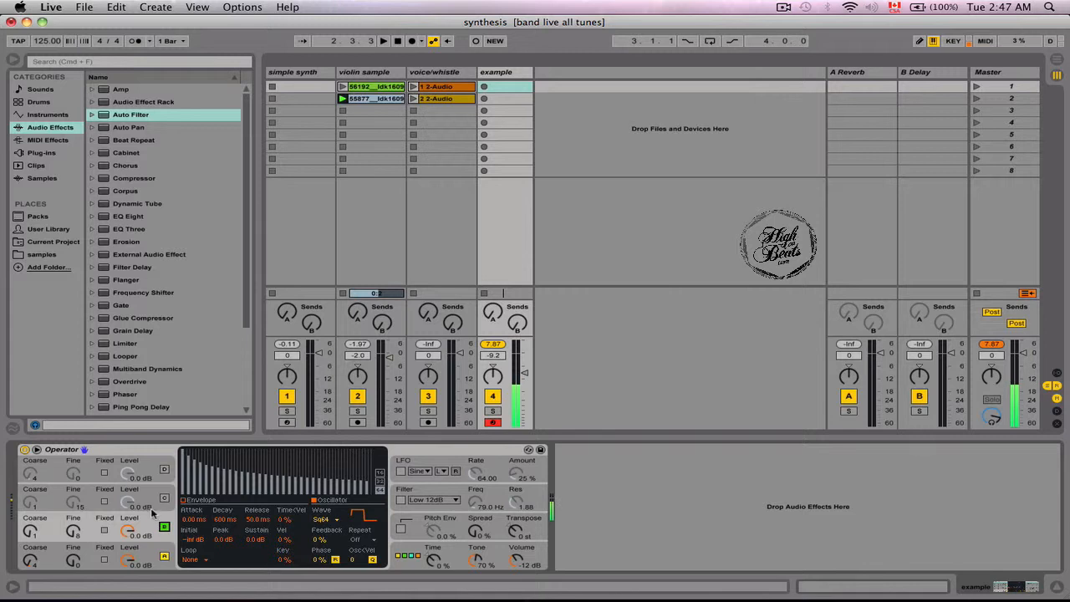
pyautogui.click(165, 499)
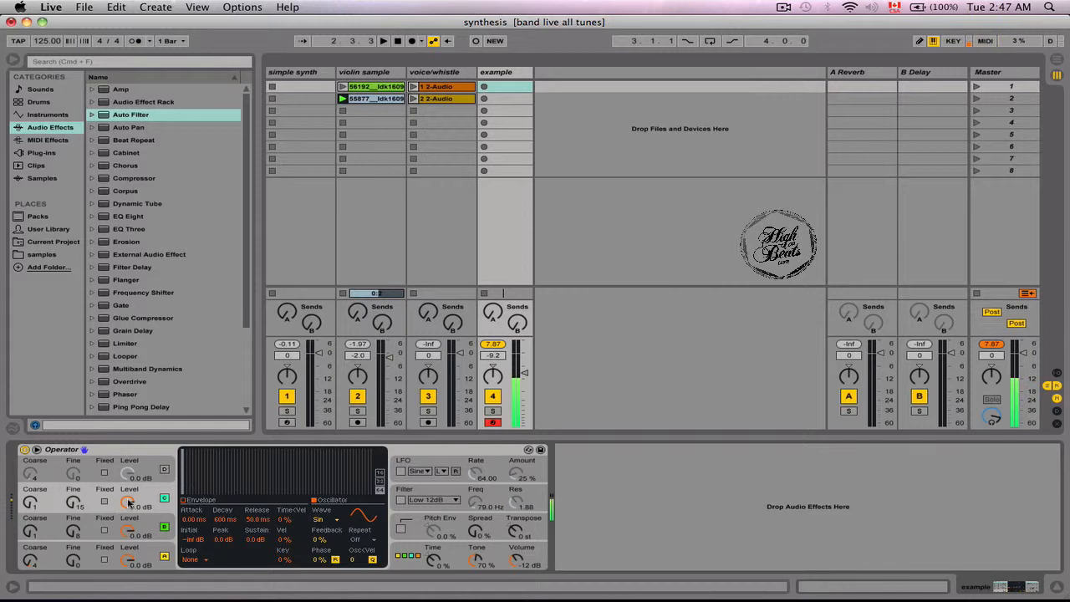
pyautogui.click(164, 469)
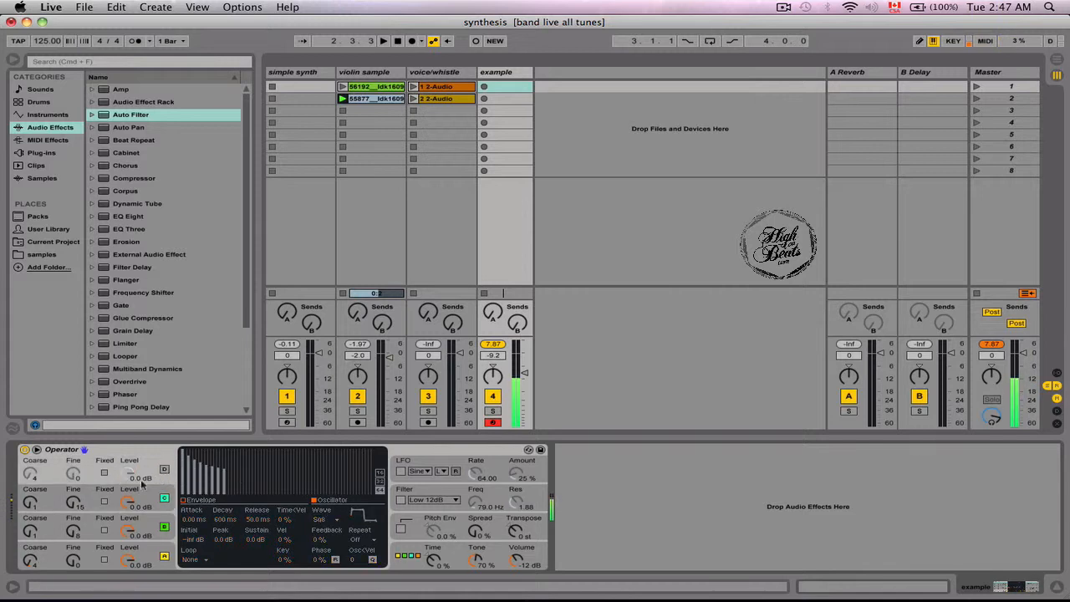
pyautogui.click(165, 470)
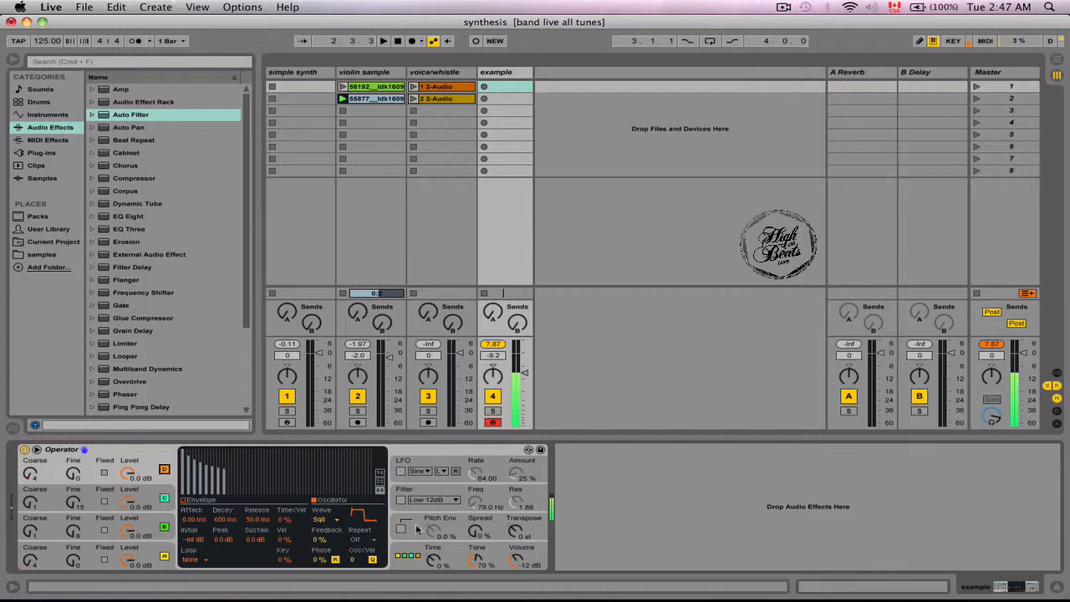
# Step: Display oscillator B's envelope, set its decay to 588 ms, and play a note
pyautogui.click(183, 499)
pyautogui.click(176, 525)
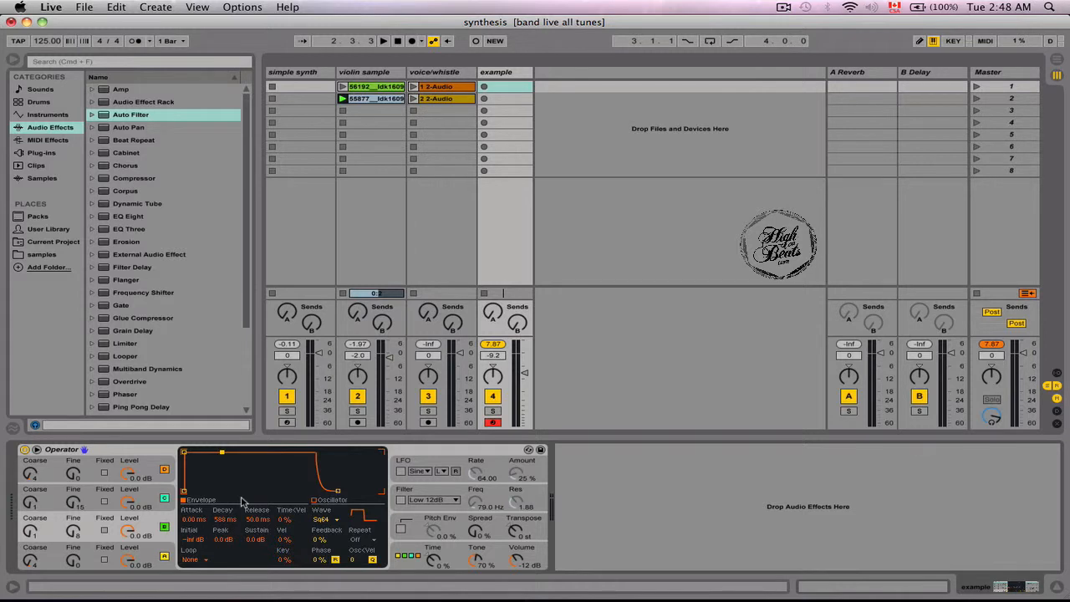
pyautogui.press('a')
# Step: Turn the filter back on and audition it with notes, shifting the computer keyboard down one octave and back up
pyautogui.click(420, 490)
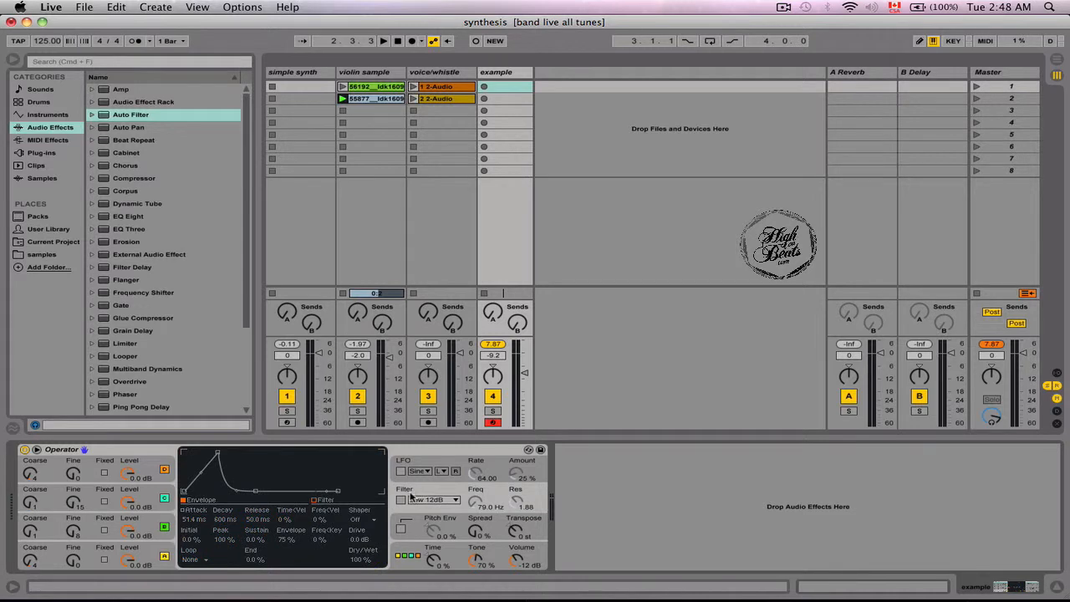
pyautogui.click(400, 500)
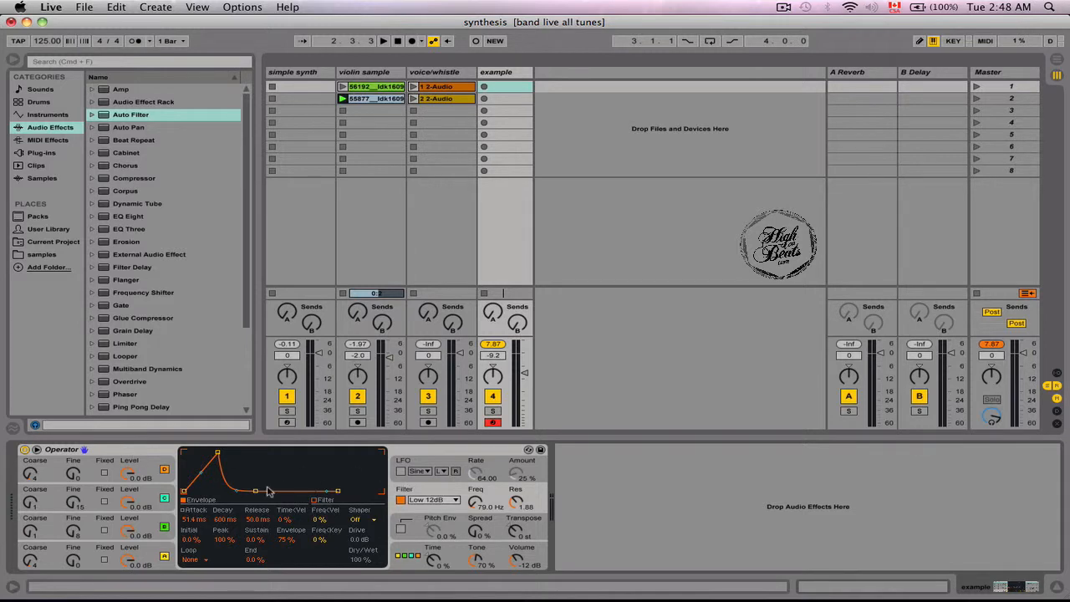
pyautogui.press('a')
pyautogui.press('z')
pyautogui.press('a')
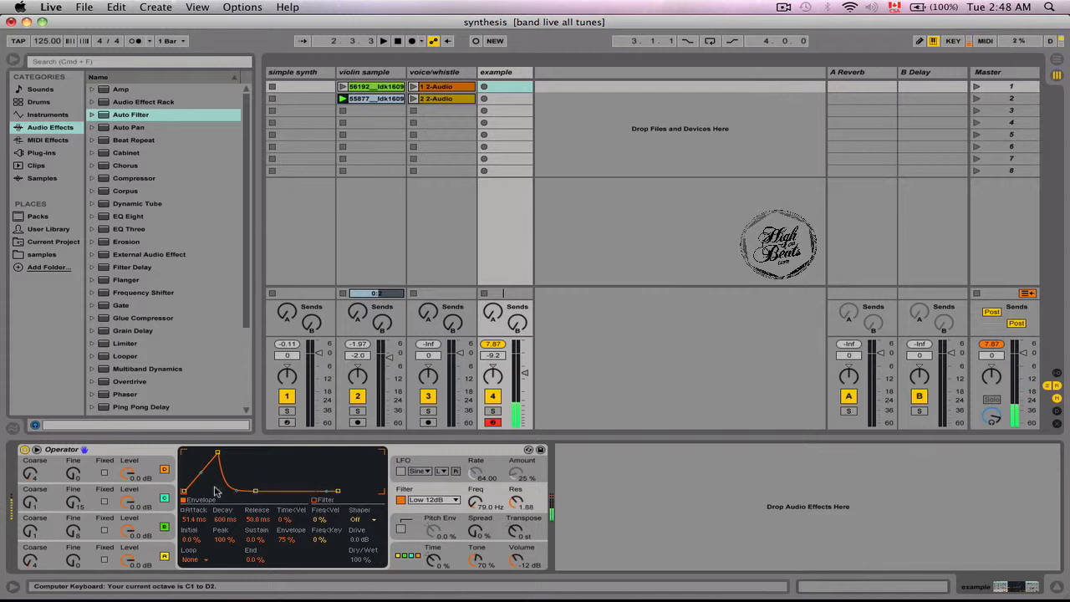
pyautogui.press('a')
pyautogui.press('x')
pyautogui.press('a')
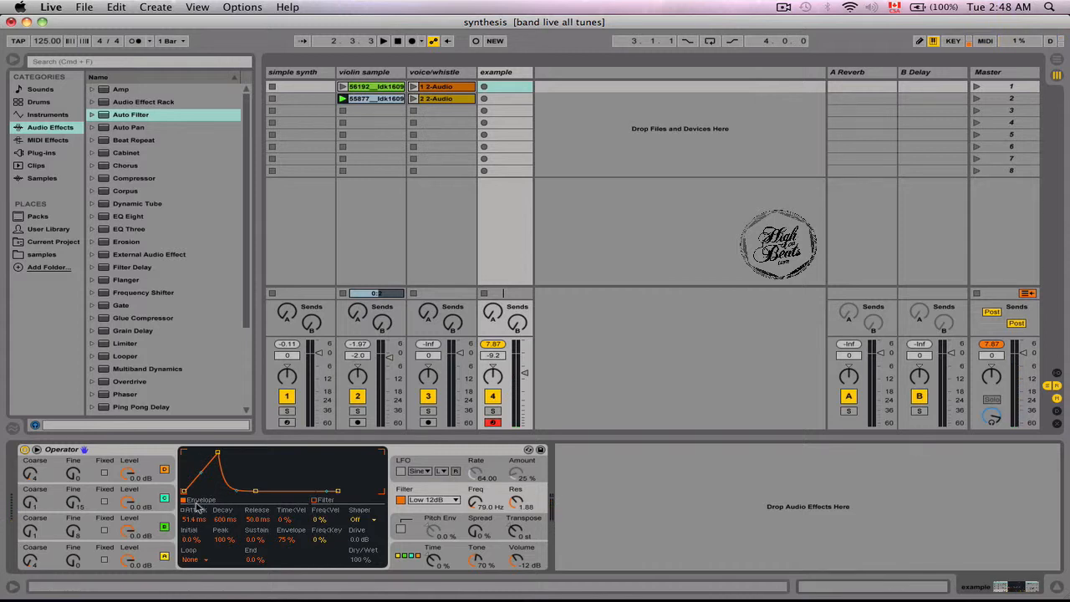
# Step: Audition the filter envelope with notes, trying an attack of 5.00 s and an attack of 0.00 ms
pyautogui.press('a')
pyautogui.press('a')
pyautogui.press('a')
pyautogui.moveTo(217, 452); pyautogui.dragTo(242, 452)
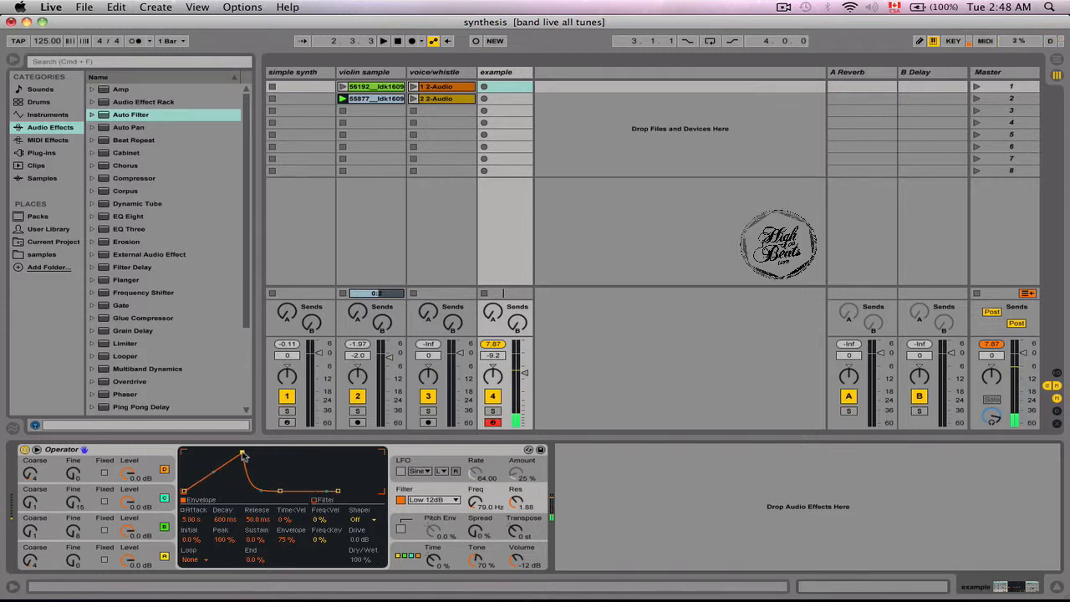
pyautogui.moveTo(241, 453); pyautogui.dragTo(184, 453)
pyautogui.press('a')
# Step: Lengthen the filter envelope's decay to 3.83 s, audition it with notes, and set its attack to 9.53 ms
pyautogui.moveTo(221, 490); pyautogui.dragTo(234, 490)
pyautogui.press('q')
pyautogui.press('a')
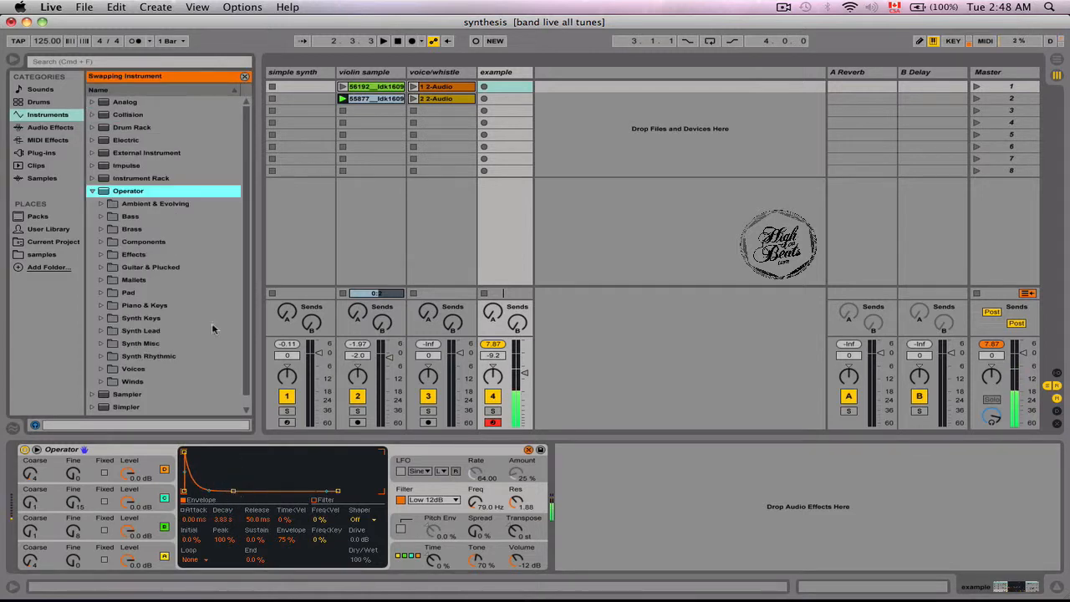
pyautogui.press('q')
pyautogui.press('a')
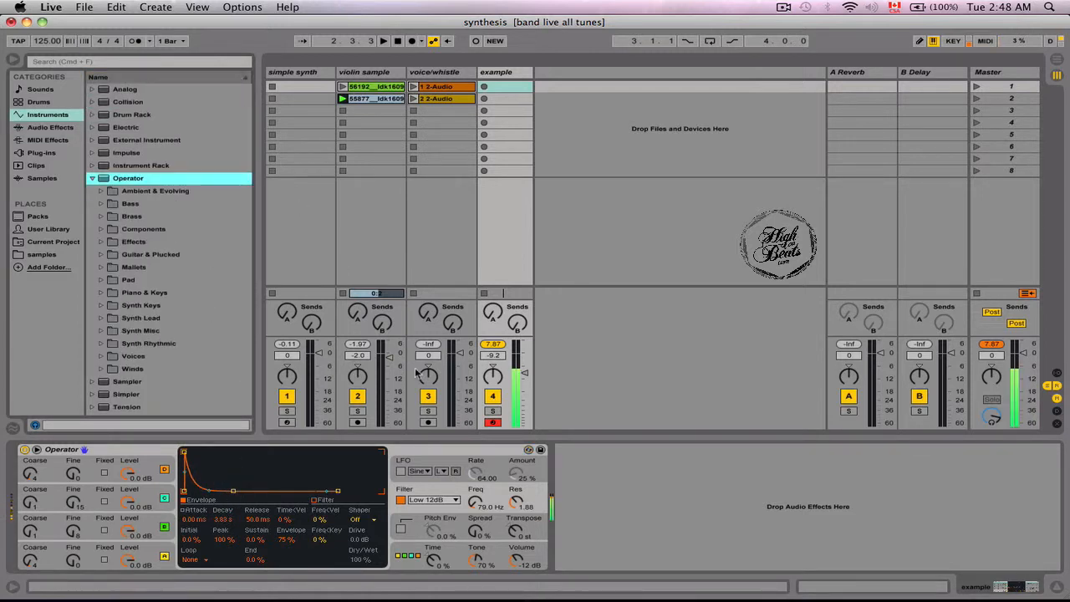
pyautogui.moveTo(184, 453); pyautogui.dragTo(206, 452)
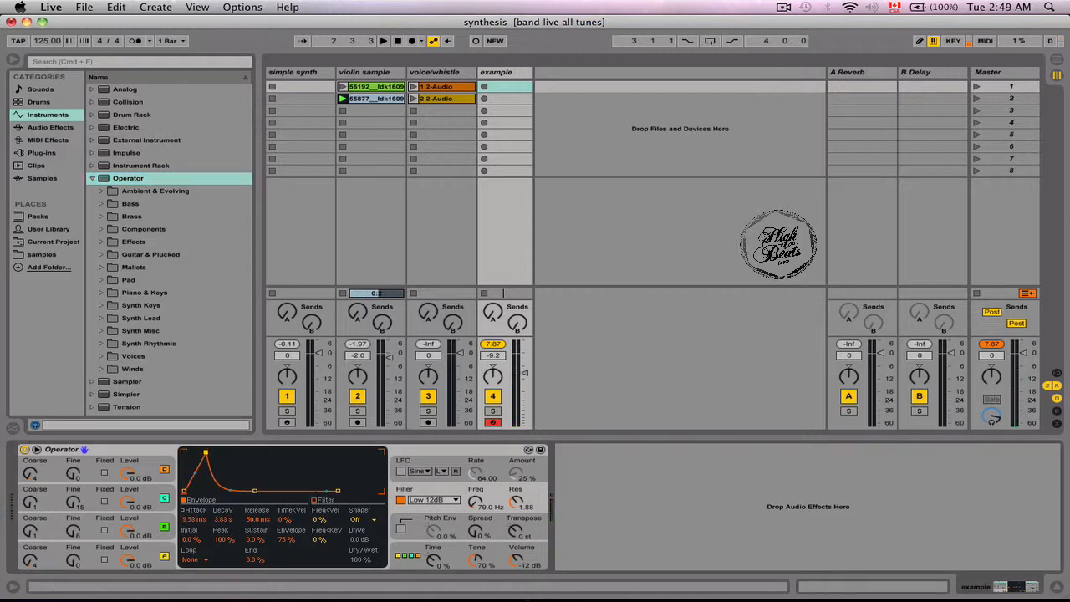
# Step: Display the LFO settings and toggle the LFO on and off, leaving it turned on
pyautogui.click(414, 466)
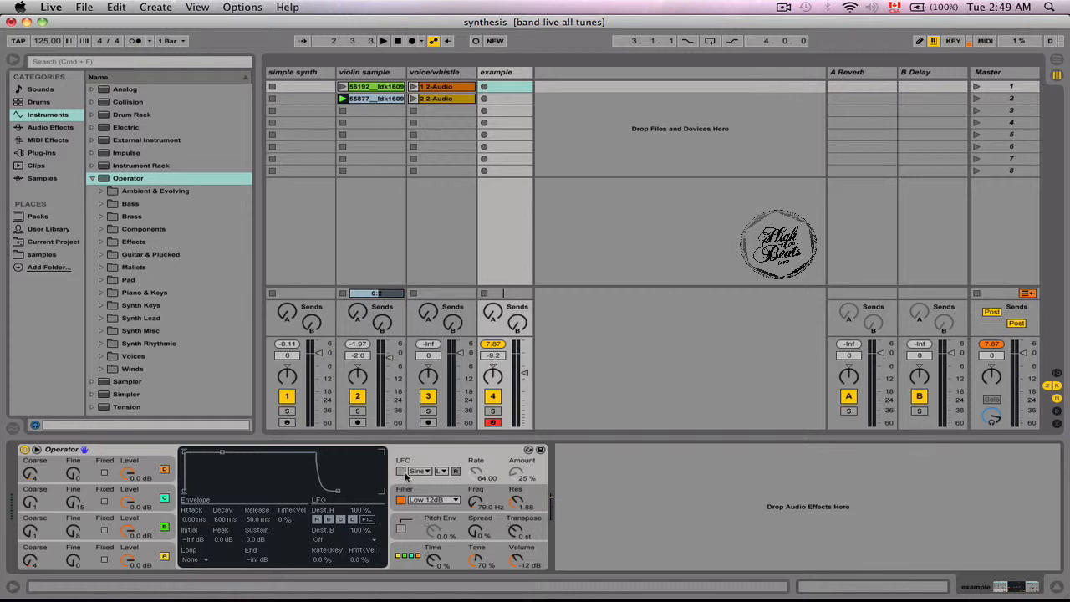
pyautogui.click(401, 471)
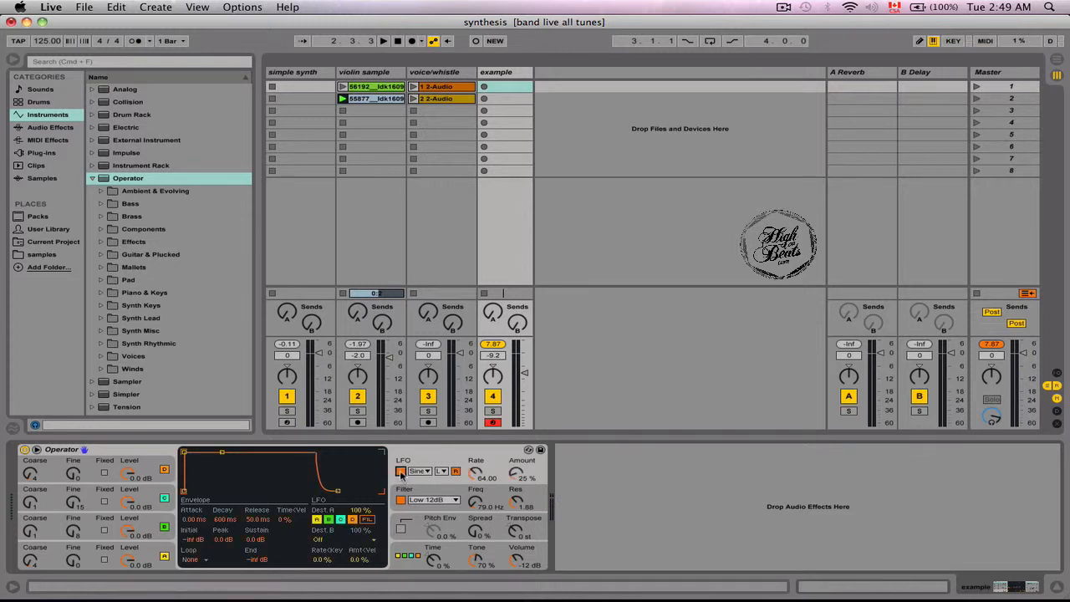
pyautogui.click(400, 471)
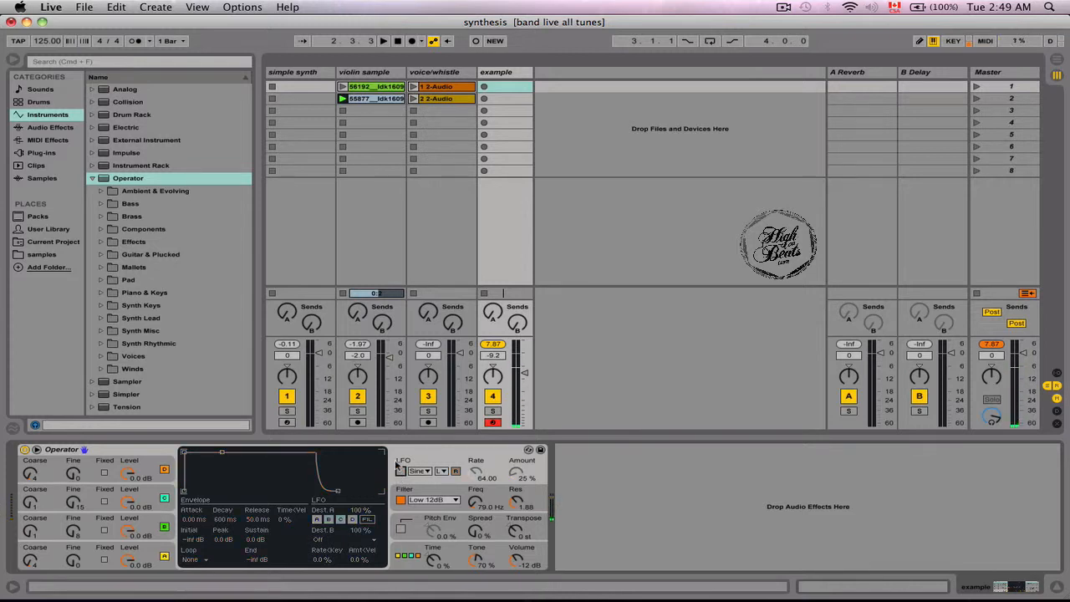
pyautogui.click(400, 499)
pyautogui.click(401, 472)
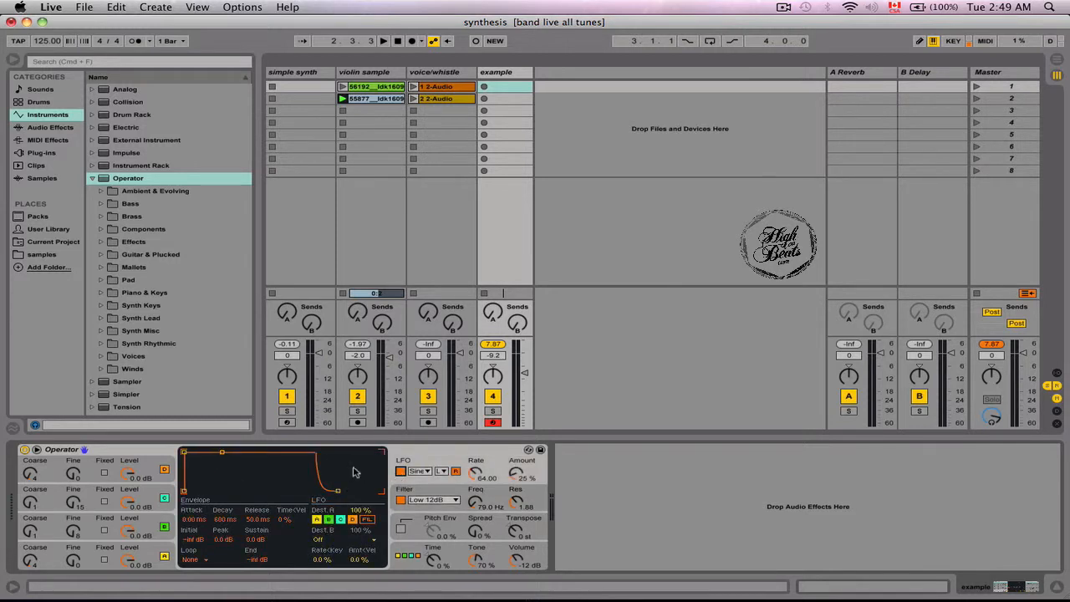
# Step: Remove oscillators A, B, C and D from the LFO's destination A so it modulates only the filter
pyautogui.click(316, 520)
pyautogui.click(328, 520)
pyautogui.click(340, 520)
pyautogui.click(351, 519)
# Step: Set the LFO's envelope attack to 11.2 ms and its amount to 56 %, and collapse Operator's preset folders in the browser
pyautogui.moveTo(184, 455); pyautogui.dragTo(209, 453)
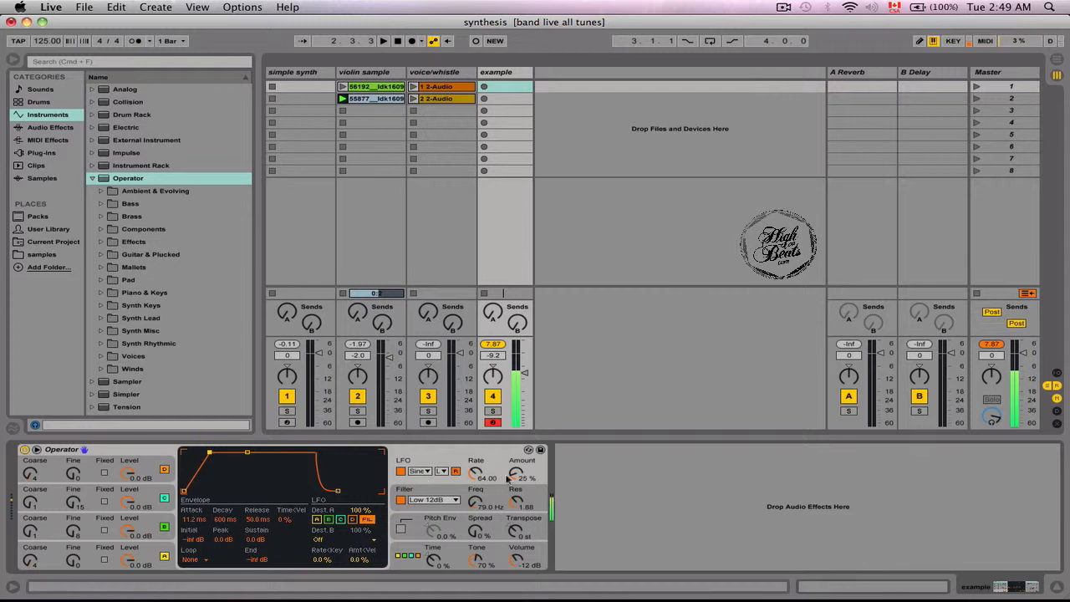
pyautogui.moveTo(515, 474); pyautogui.dragTo(515, 449)
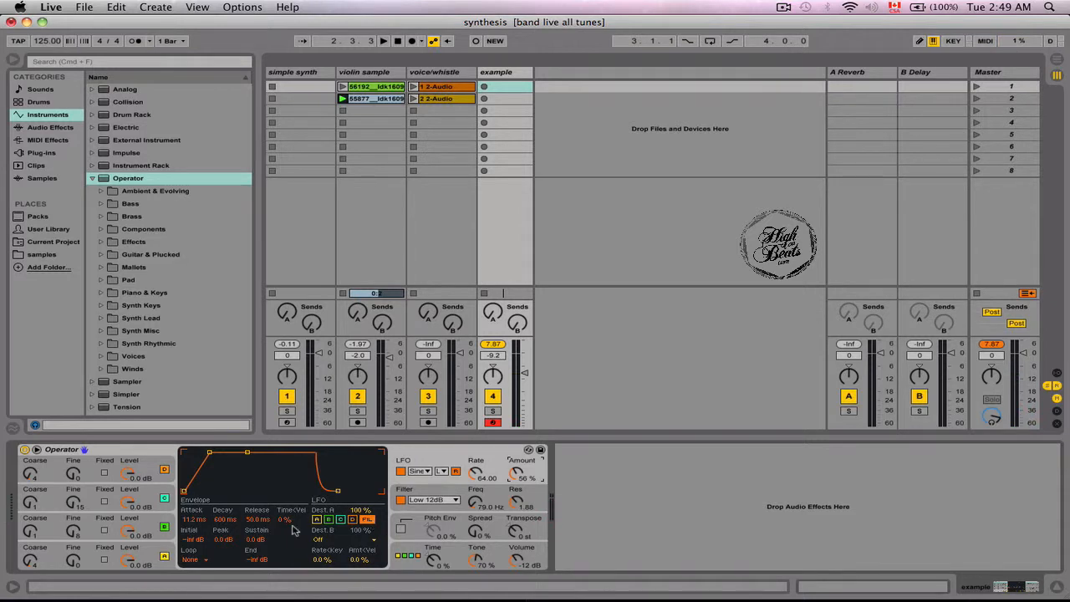
pyautogui.click(63, 453)
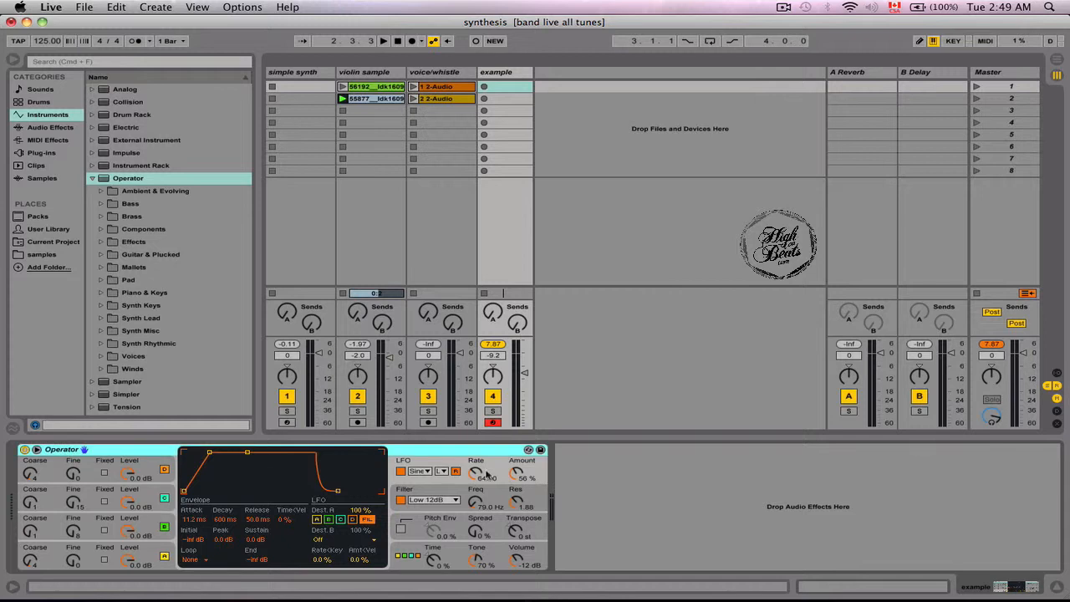
pyautogui.click(94, 179)
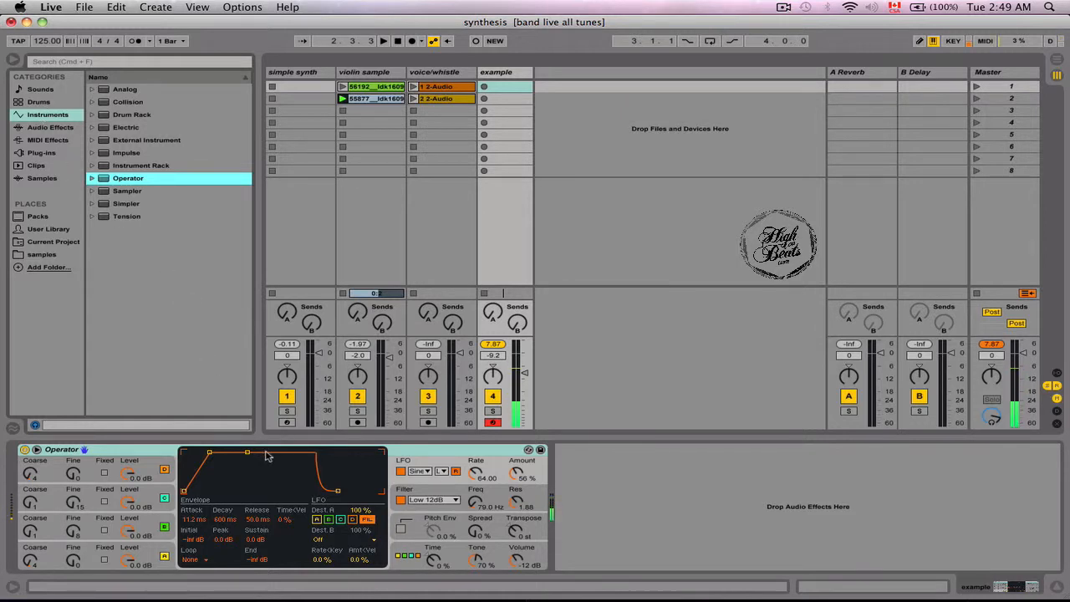
# Step: Shift the computer keyboard down one octave, play a note, and set the filter envelope's attack to 0.26 ms
pyautogui.press('z')
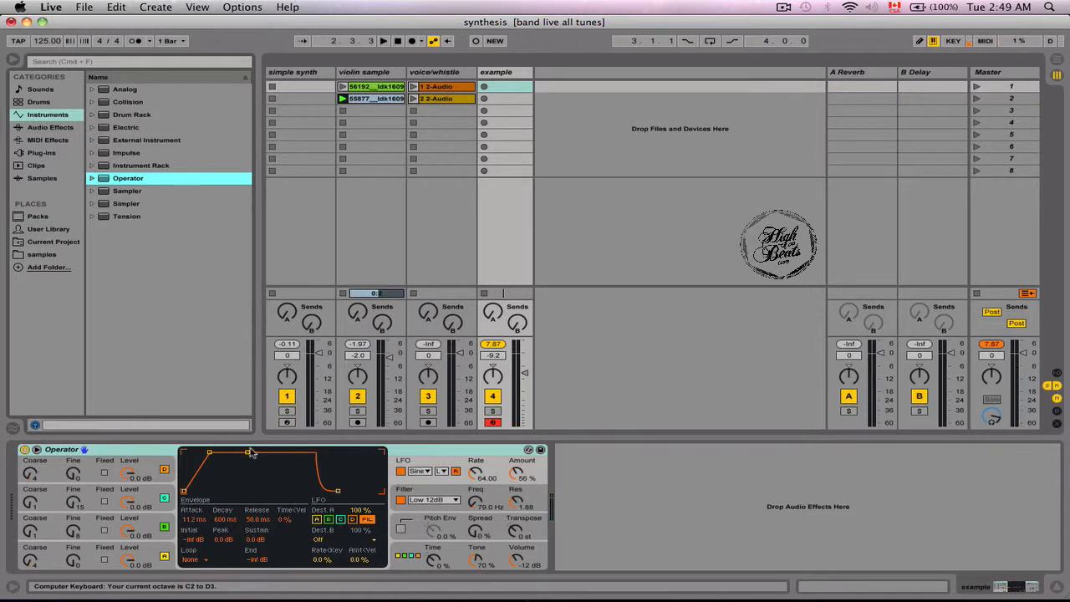
pyautogui.click(444, 488)
pyautogui.press('a')
pyautogui.moveTo(230, 452); pyautogui.dragTo(189, 452)
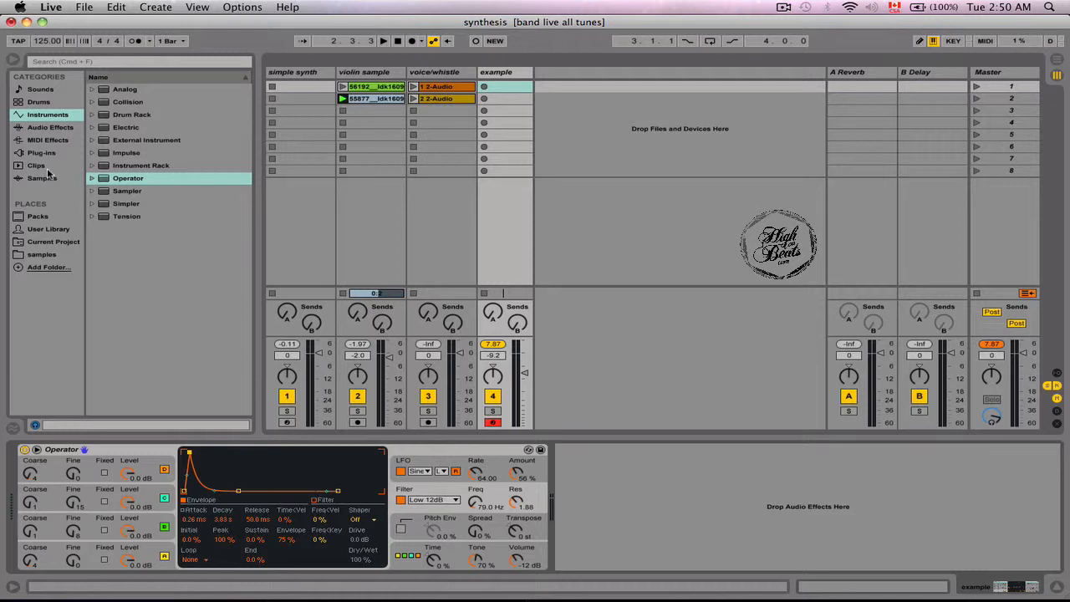
# Step: Find Reverb among the audio effects and add it after Operator on the example track
pyautogui.click(47, 130)
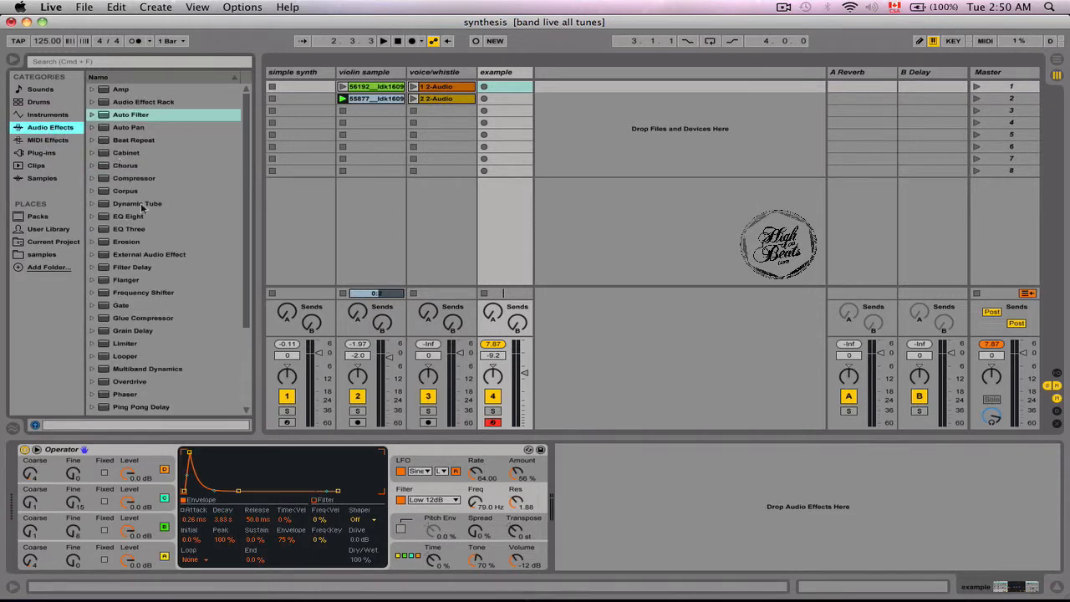
pyautogui.scroll(-5, 160, 279)
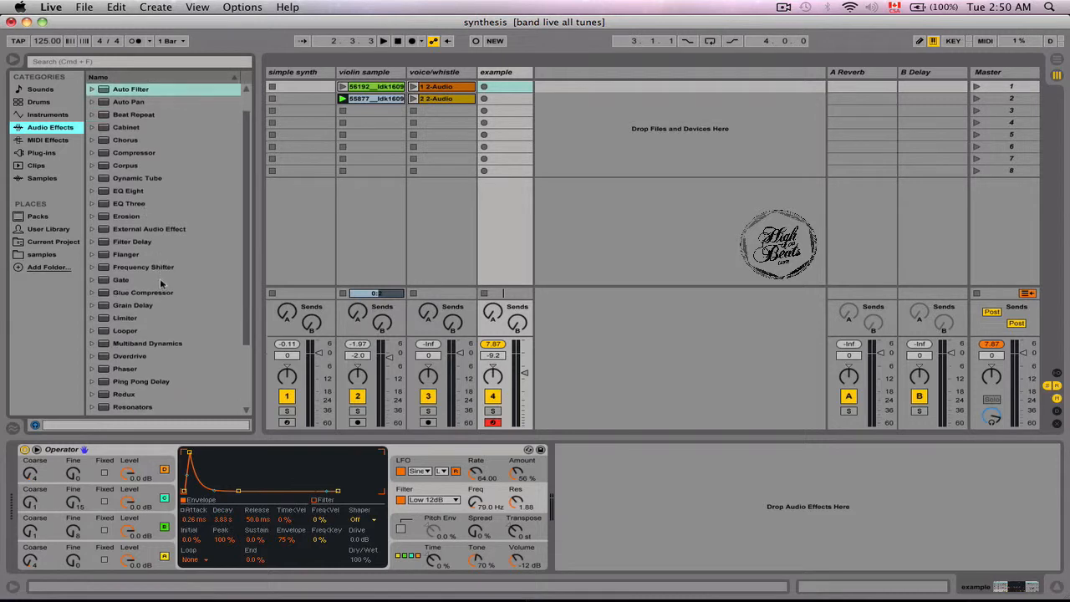
pyautogui.scroll(-2, 161, 284)
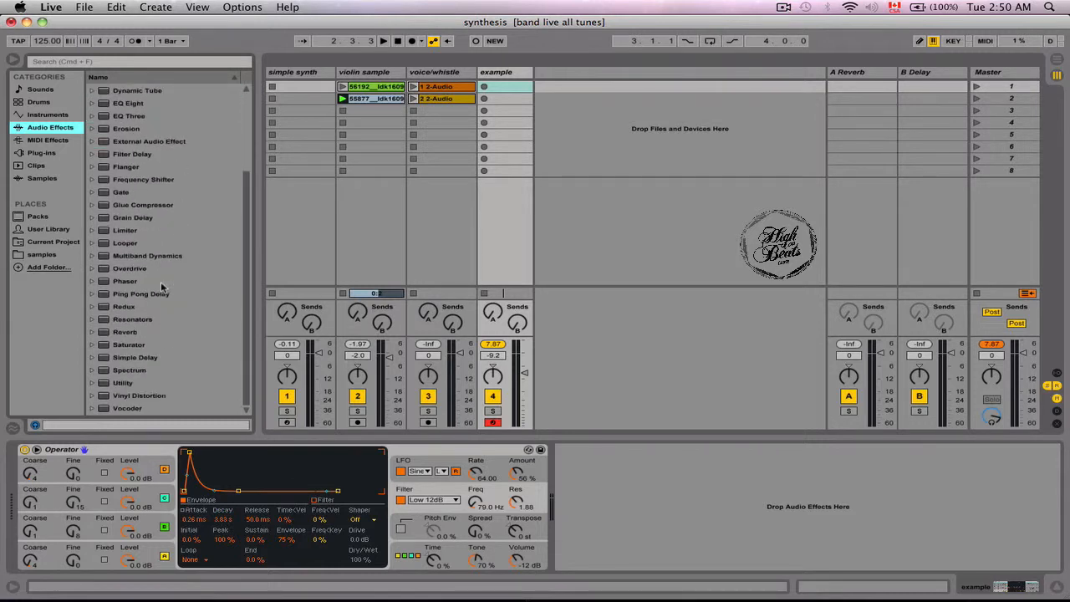
pyautogui.click(159, 334)
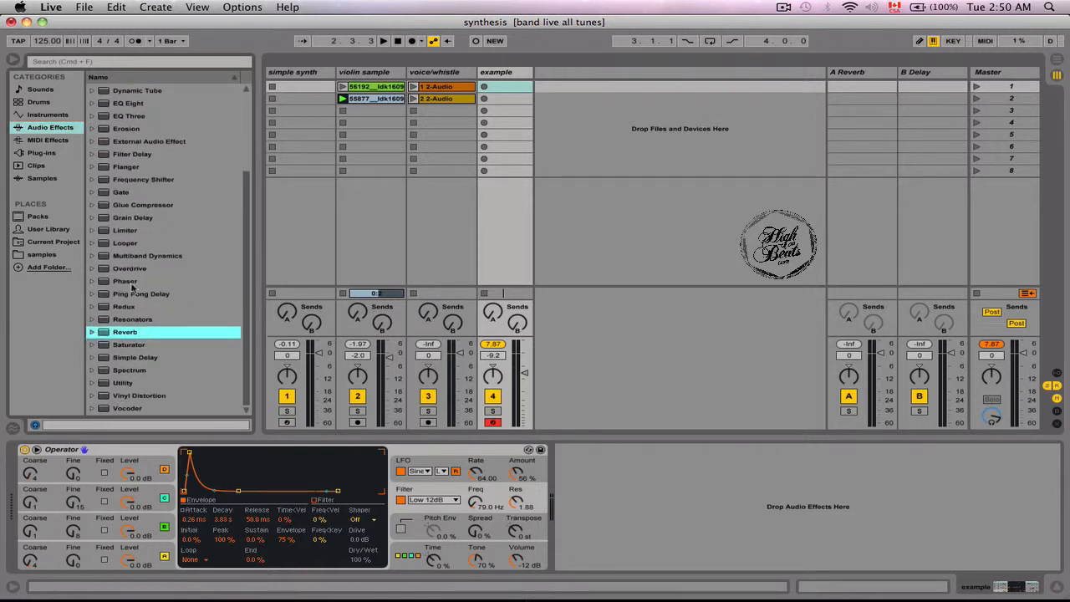
pyautogui.moveTo(125, 334); pyautogui.dragTo(687, 476)
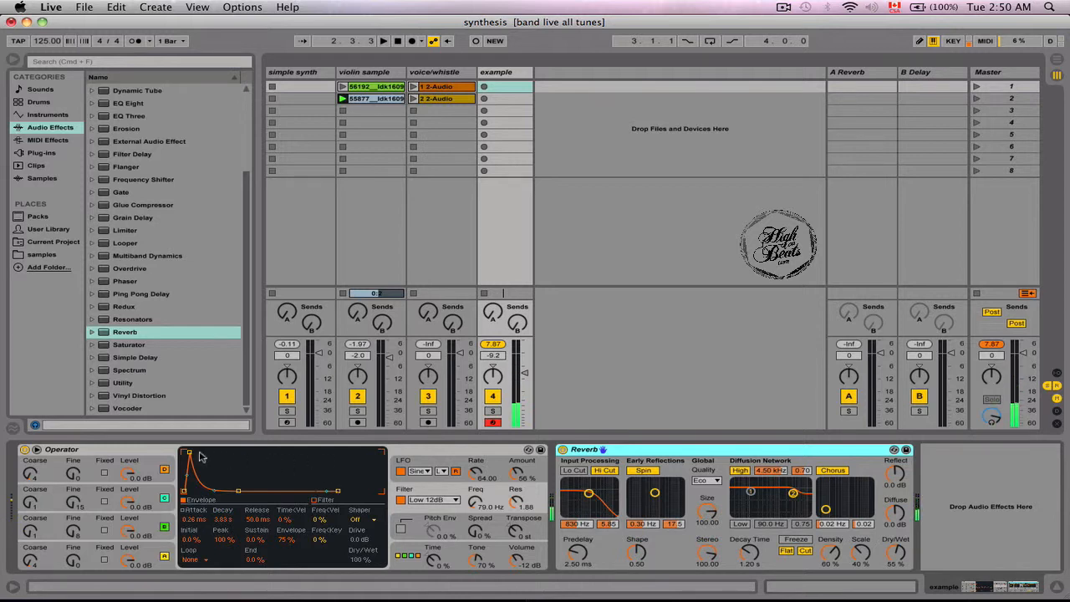
# Step: Set the filter envelope's attack to 59.0 ms and play a note one octave lower
pyautogui.moveTo(190, 452); pyautogui.dragTo(217, 452)
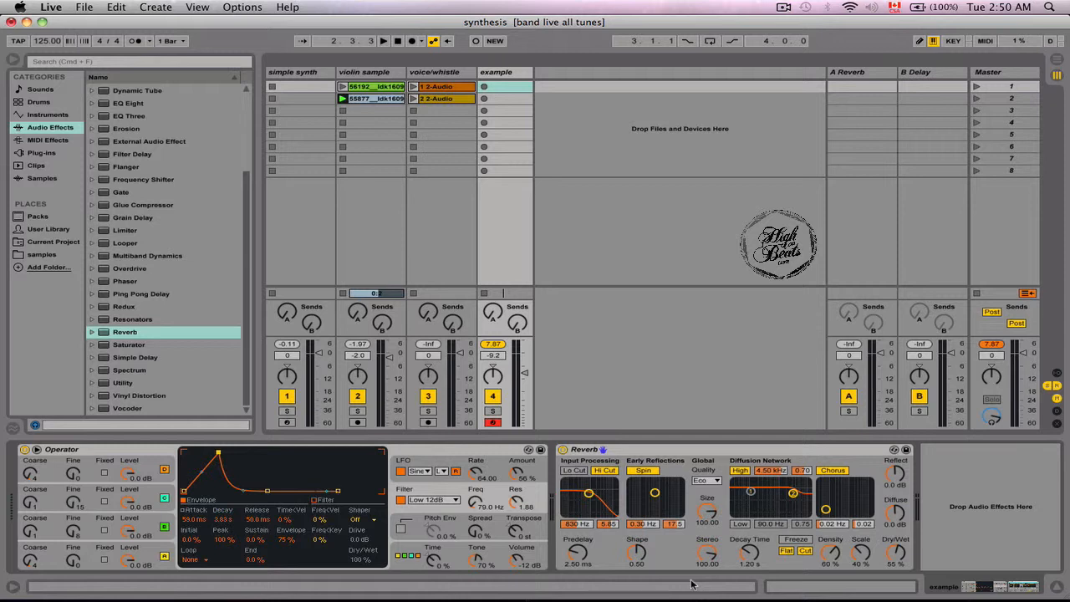
pyautogui.press('z')
pyautogui.press('a')
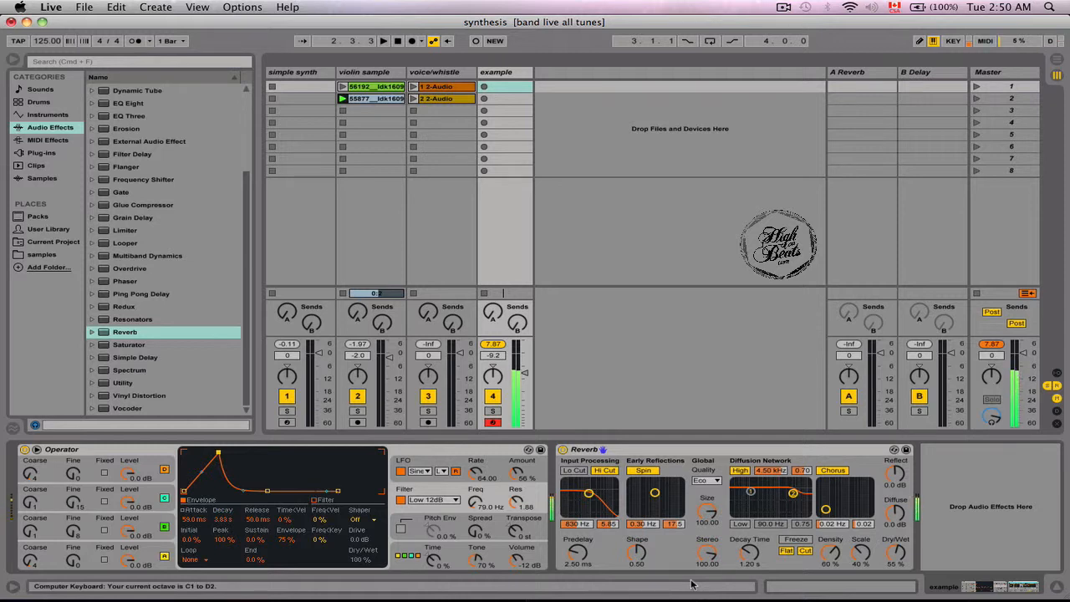
# Step: Insert a Saturator between Operator and Reverb on the example track, with its drive at 10.1 dB
pyautogui.click(106, 346)
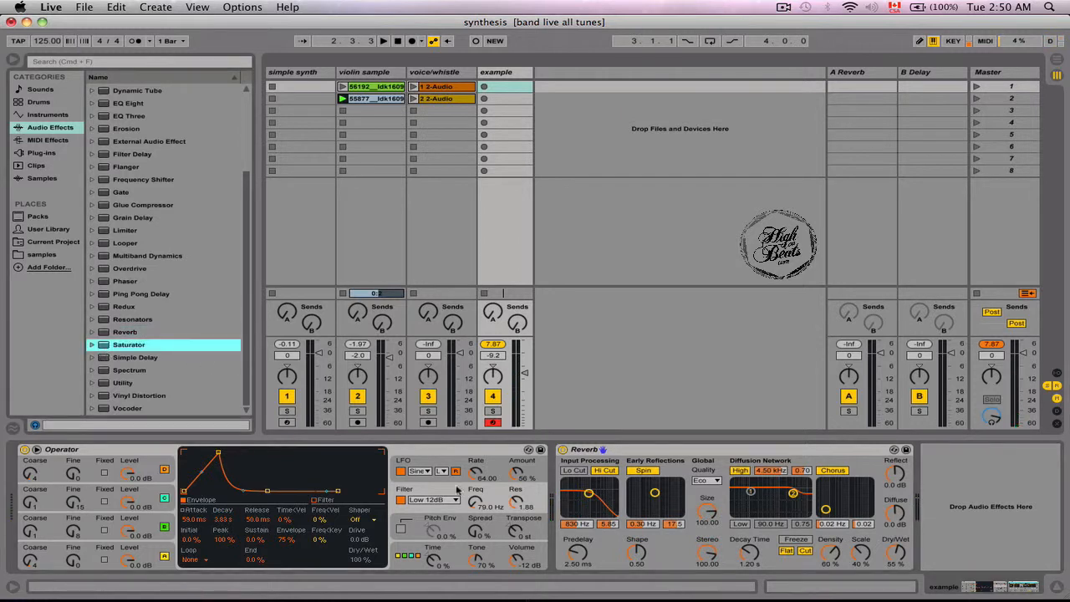
pyautogui.moveTo(94, 345); pyautogui.dragTo(573, 458)
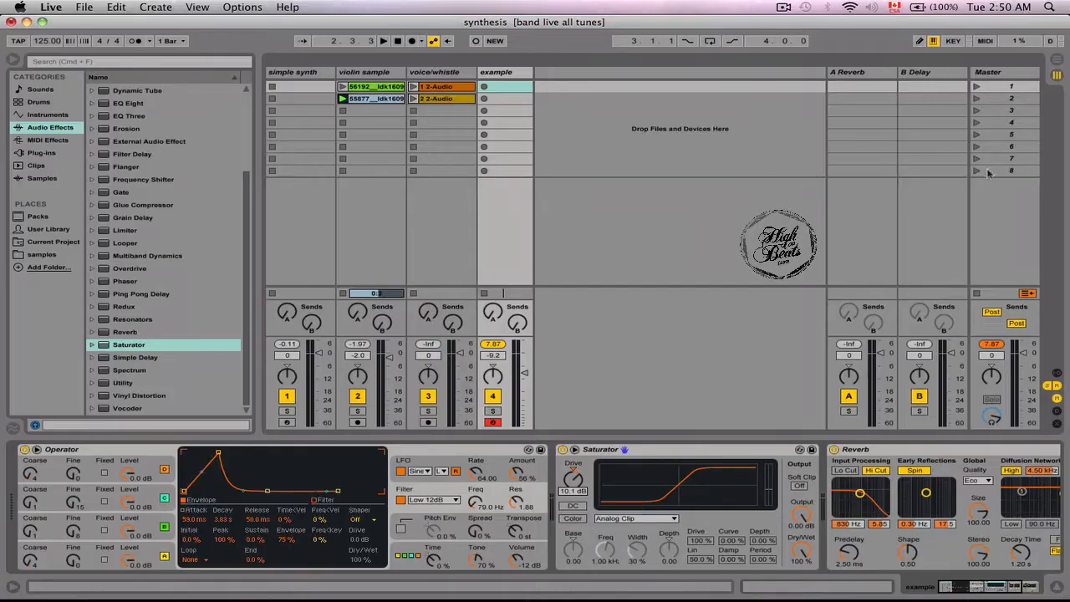
pyautogui.moveTo(1069, 1)
pyautogui.click(415, 199)
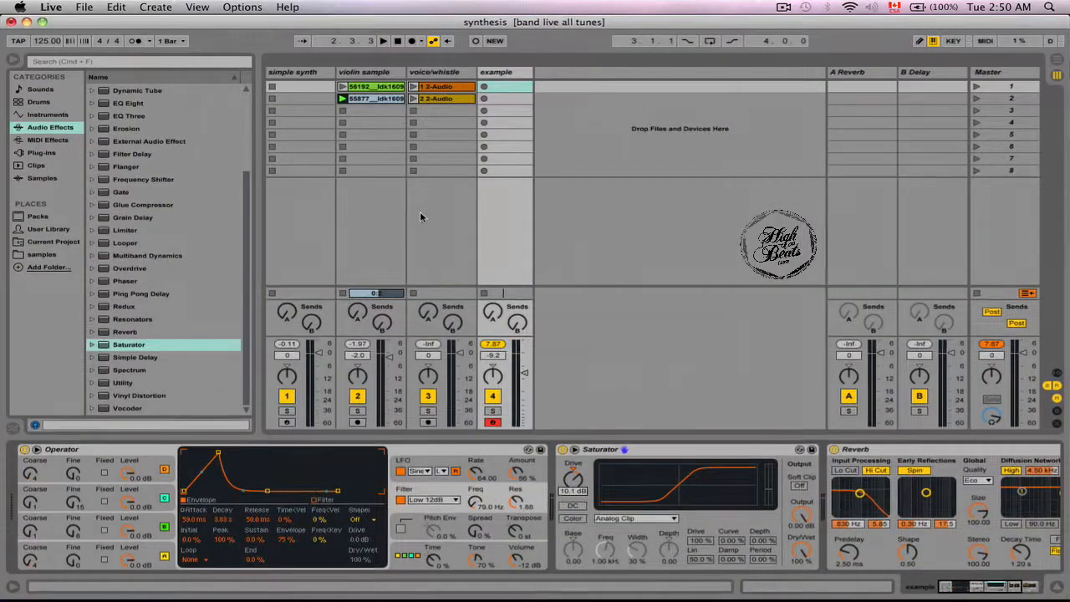